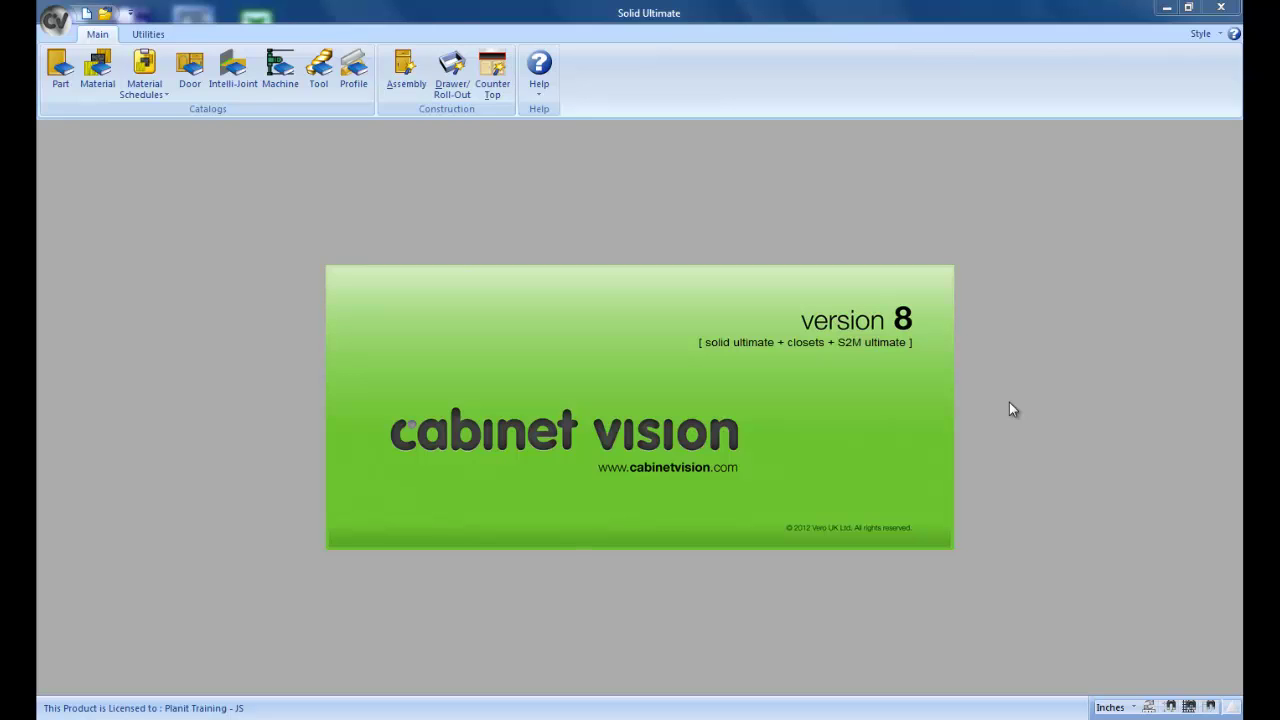
Start a new job and review its cabinet construction, materials, hardware and door settings
click(85, 14)
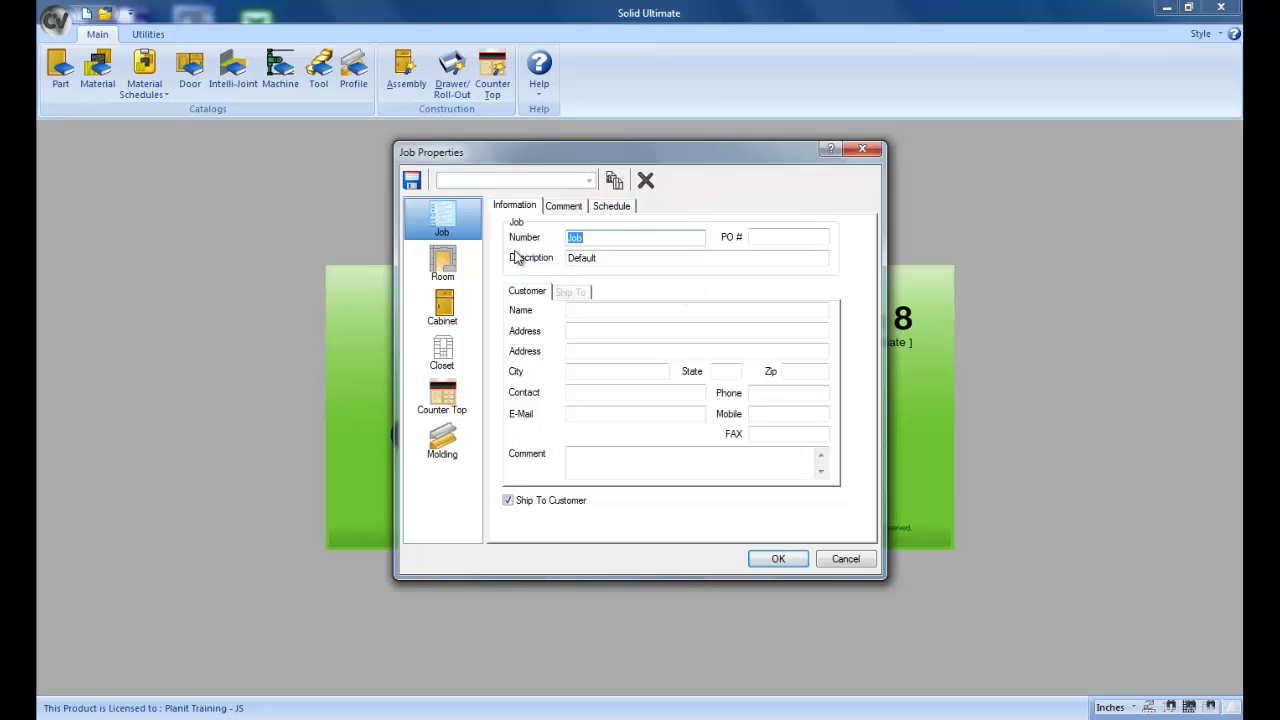
click(446, 308)
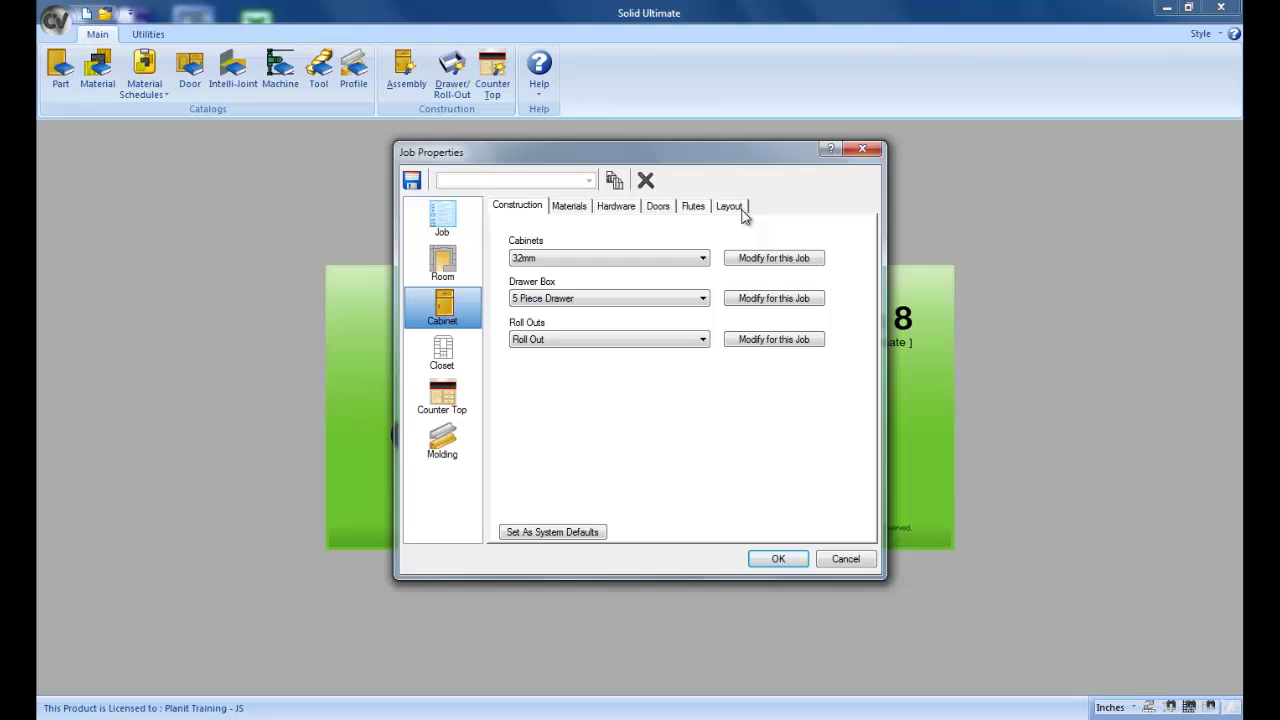
click(632, 212)
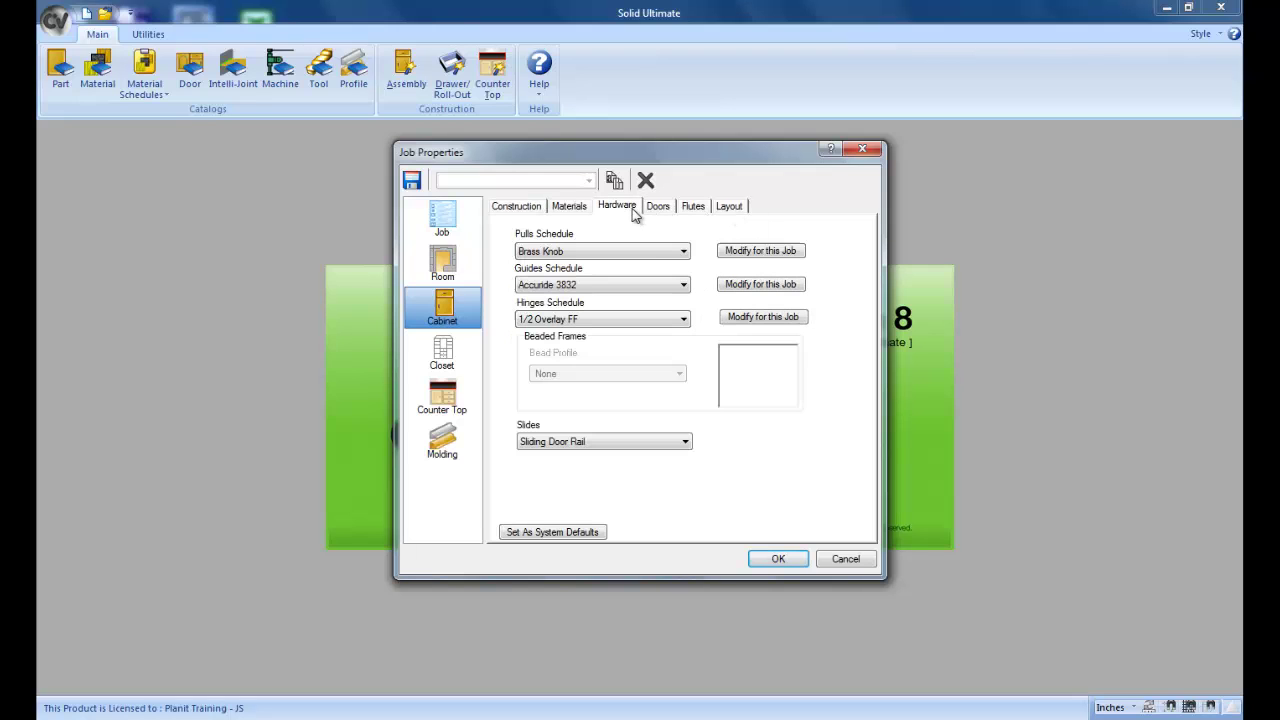
click(664, 210)
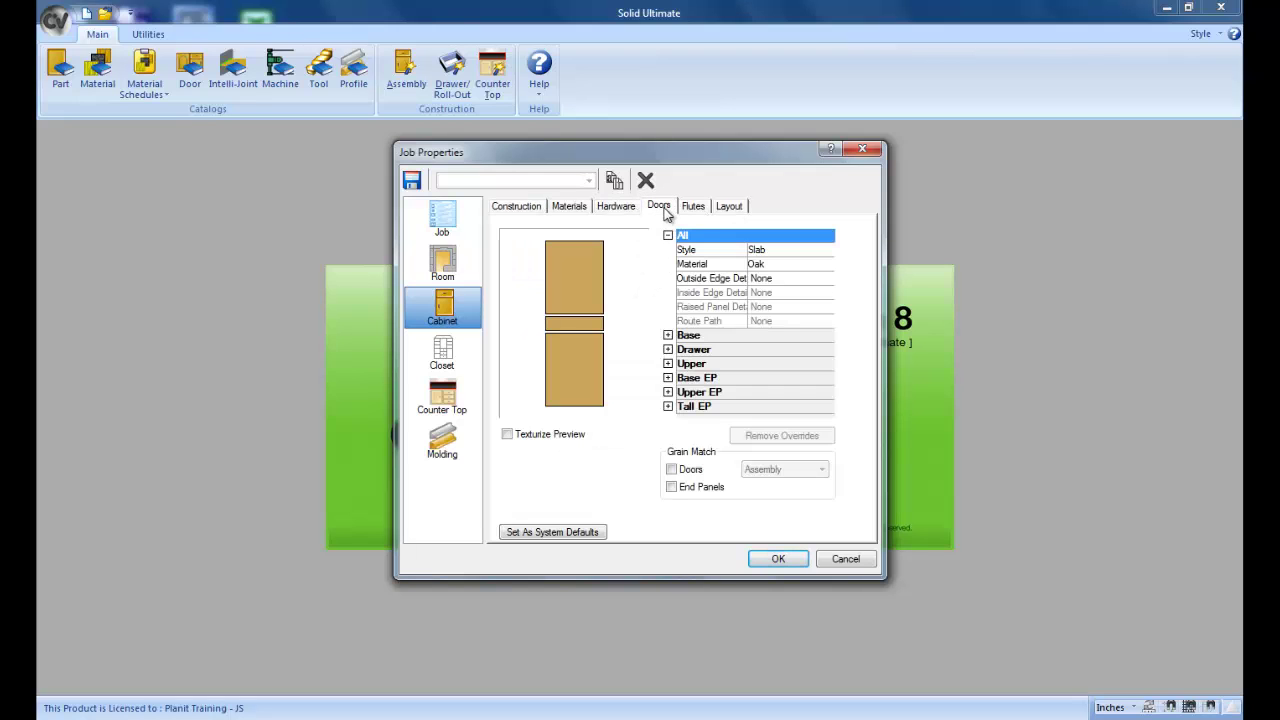
click(530, 211)
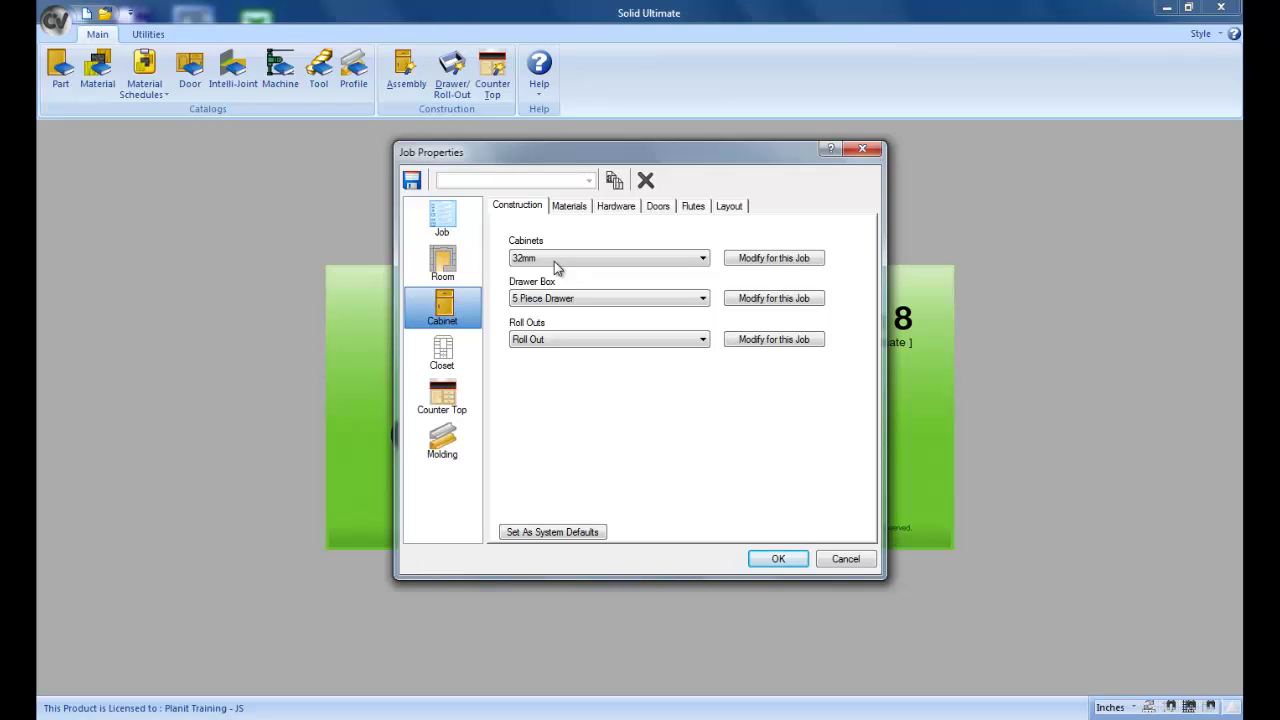
click(574, 206)
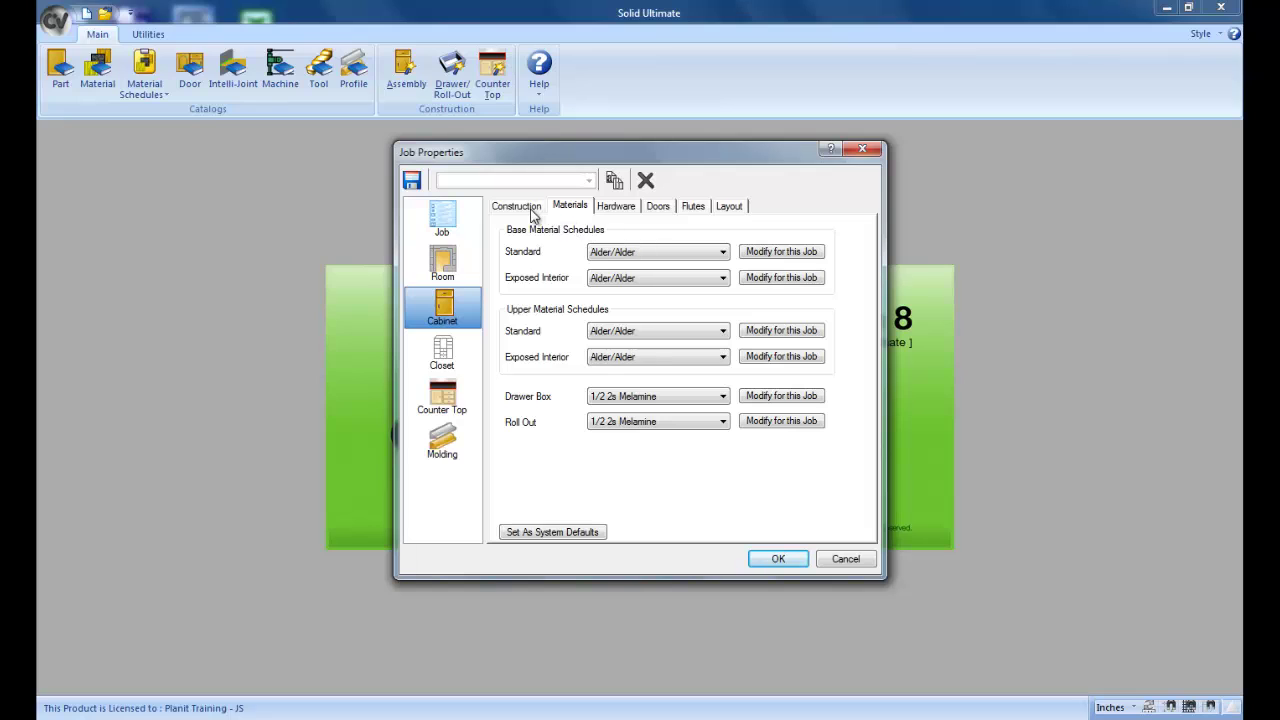
click(532, 208)
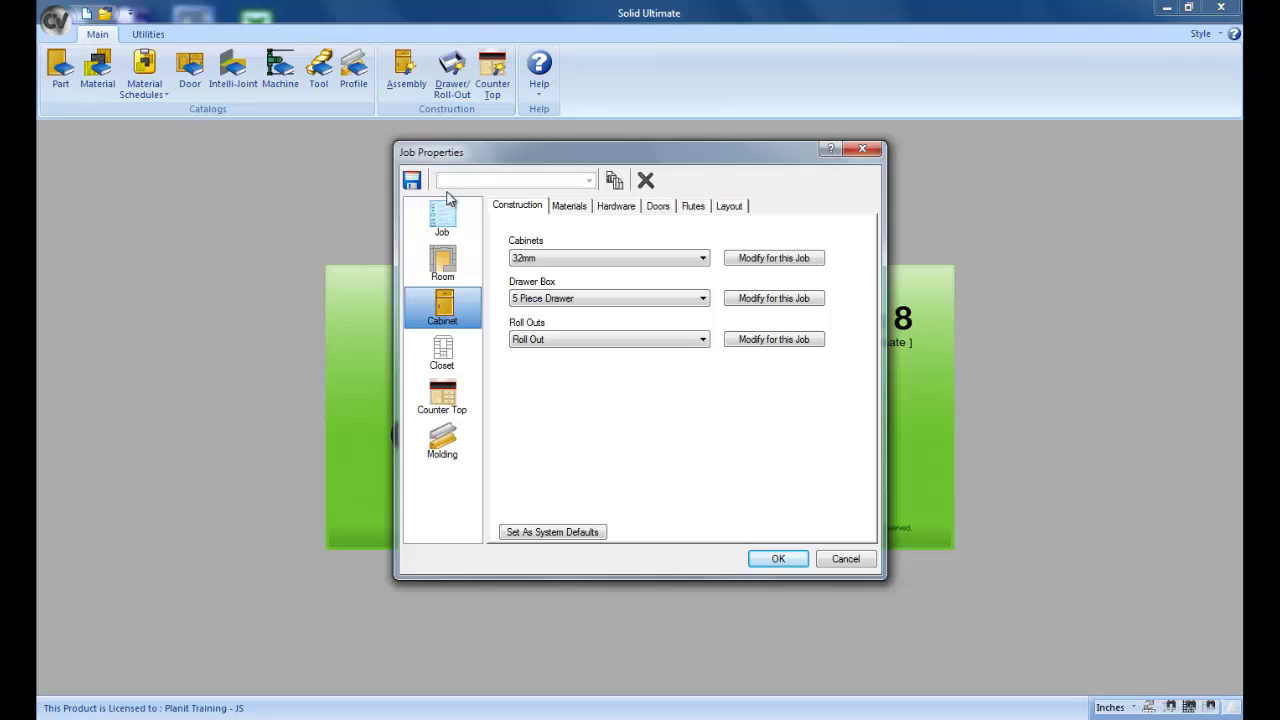
Save the current cabinet settings as a configuration named "Standard 32mm construction"
click(411, 181)
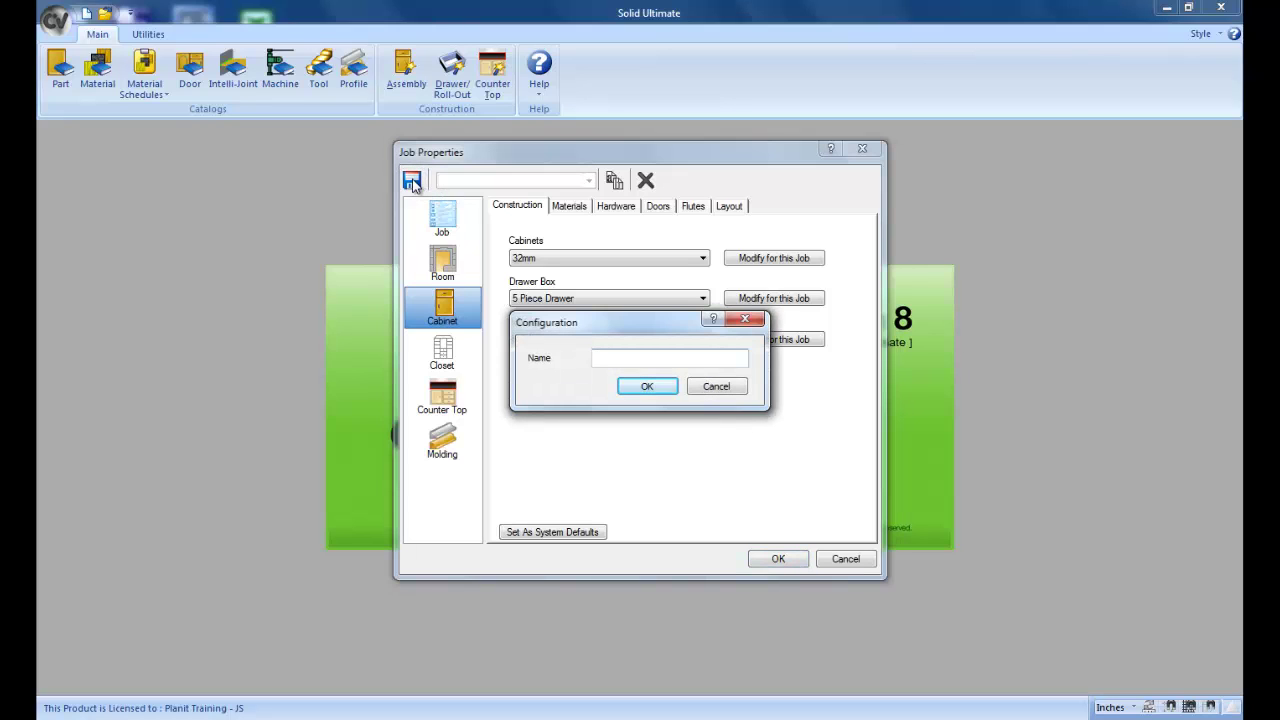
text(Standard 32mm construction)
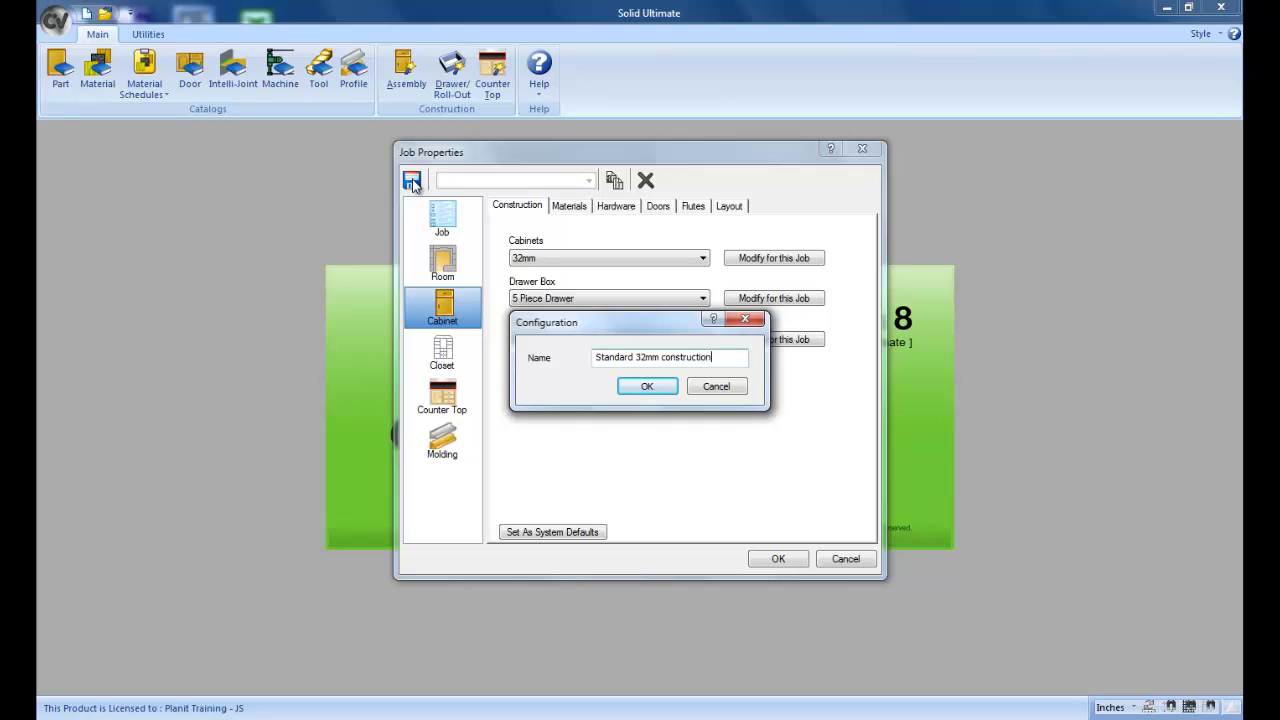
click(645, 388)
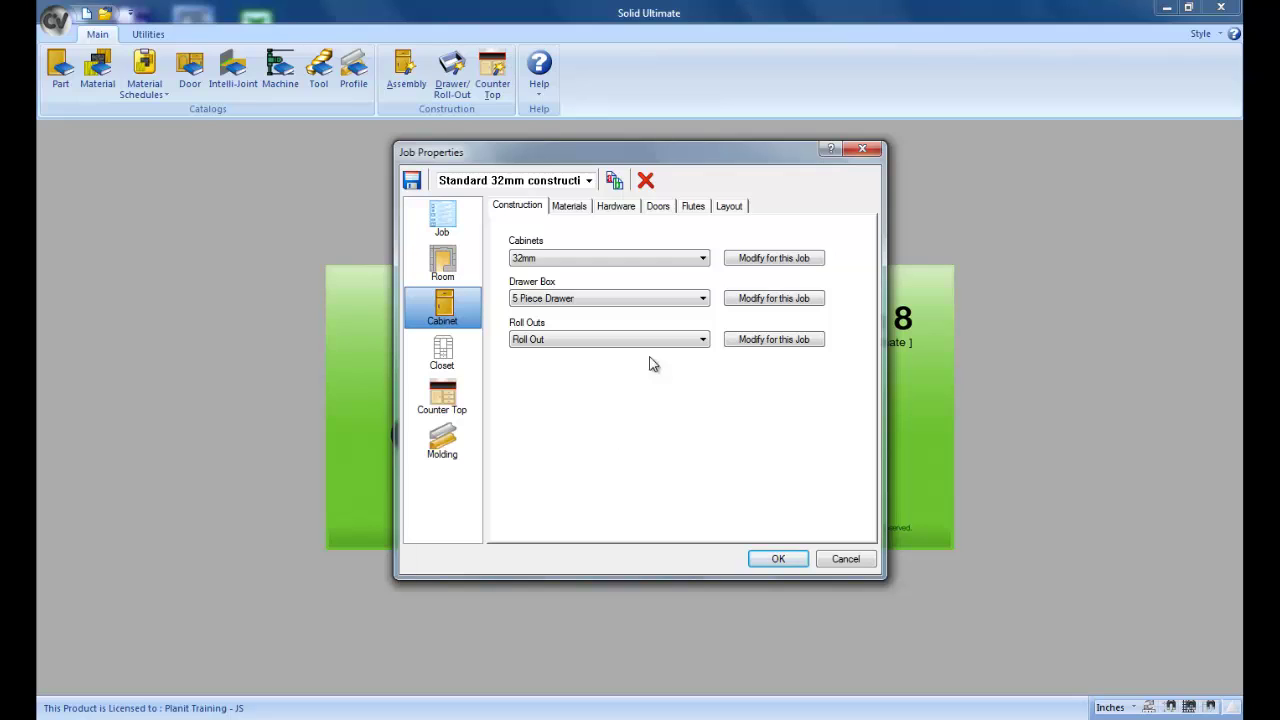
Set the cabinet construction to Face Frame and both base material schedules, standard and exposed interior, to Oak/Oak
click(704, 259)
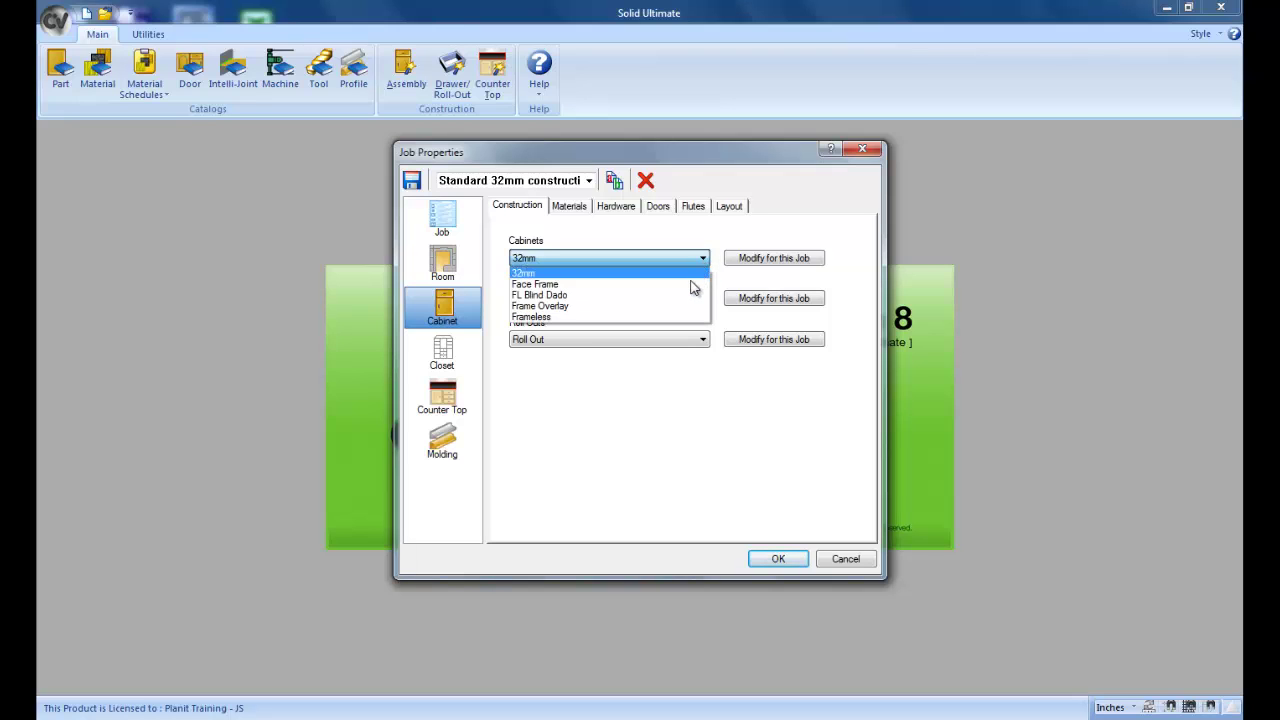
click(688, 284)
click(571, 207)
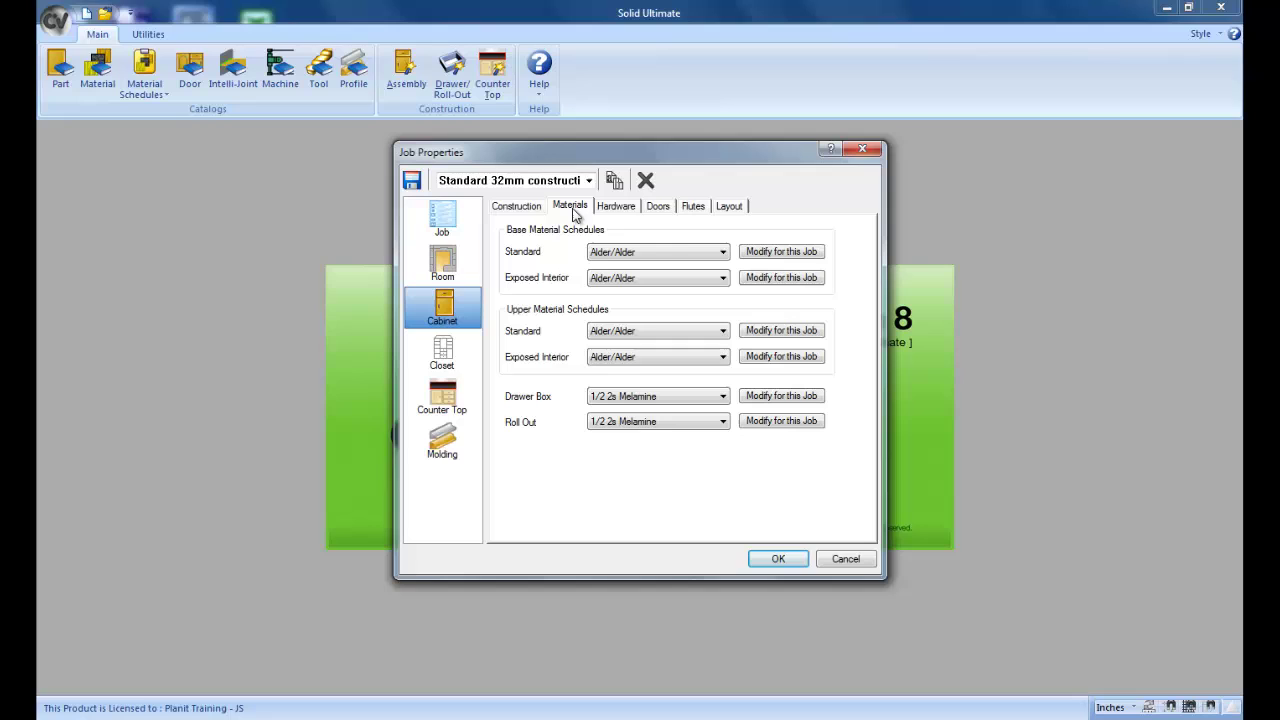
click(724, 253)
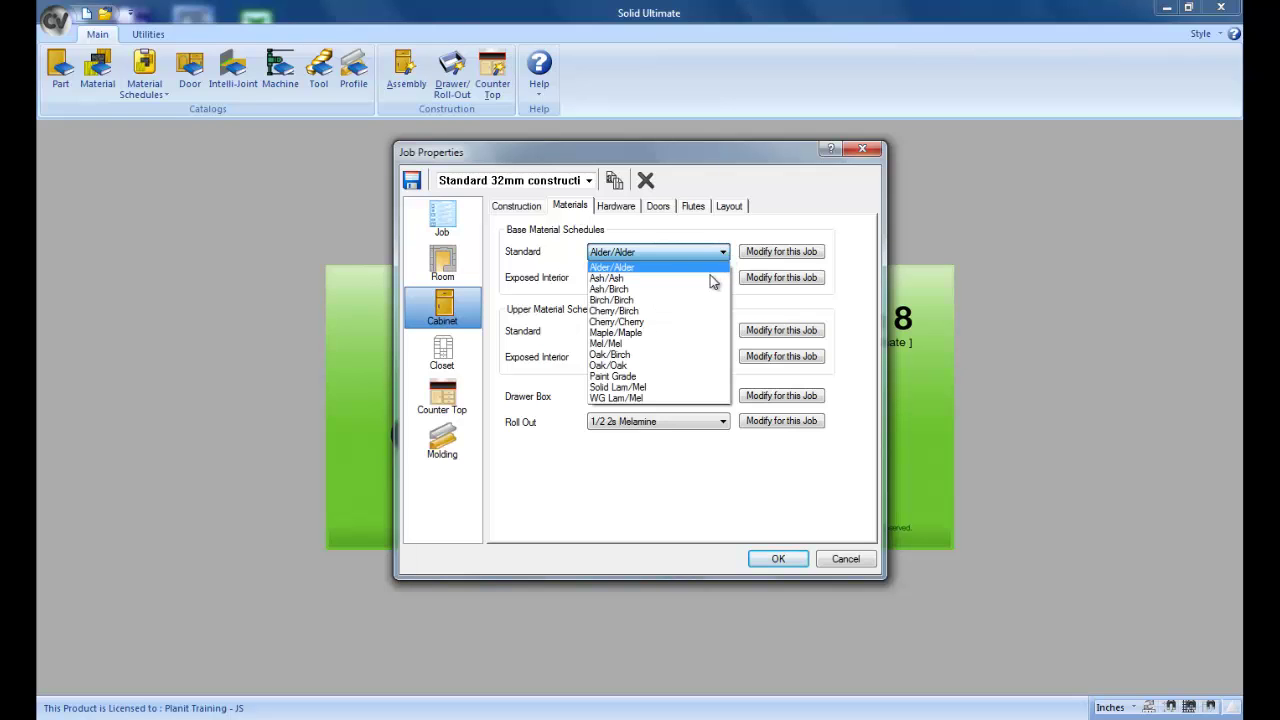
click(700, 365)
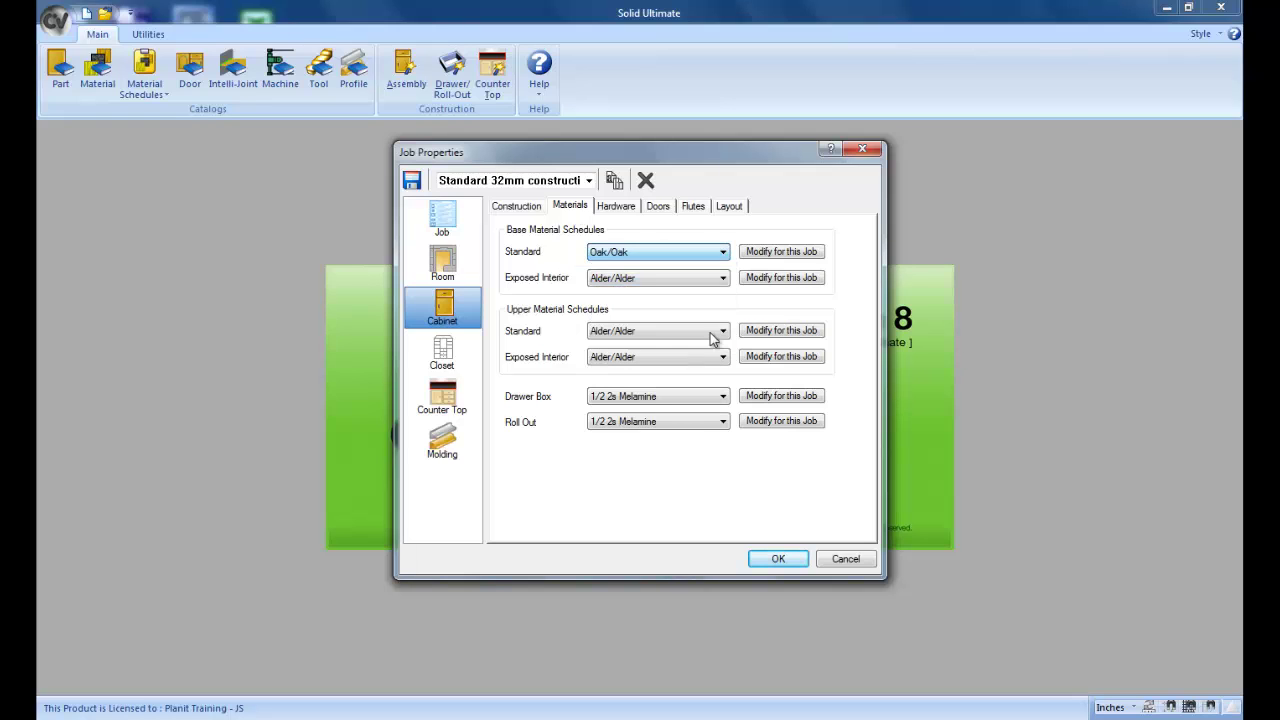
click(720, 280)
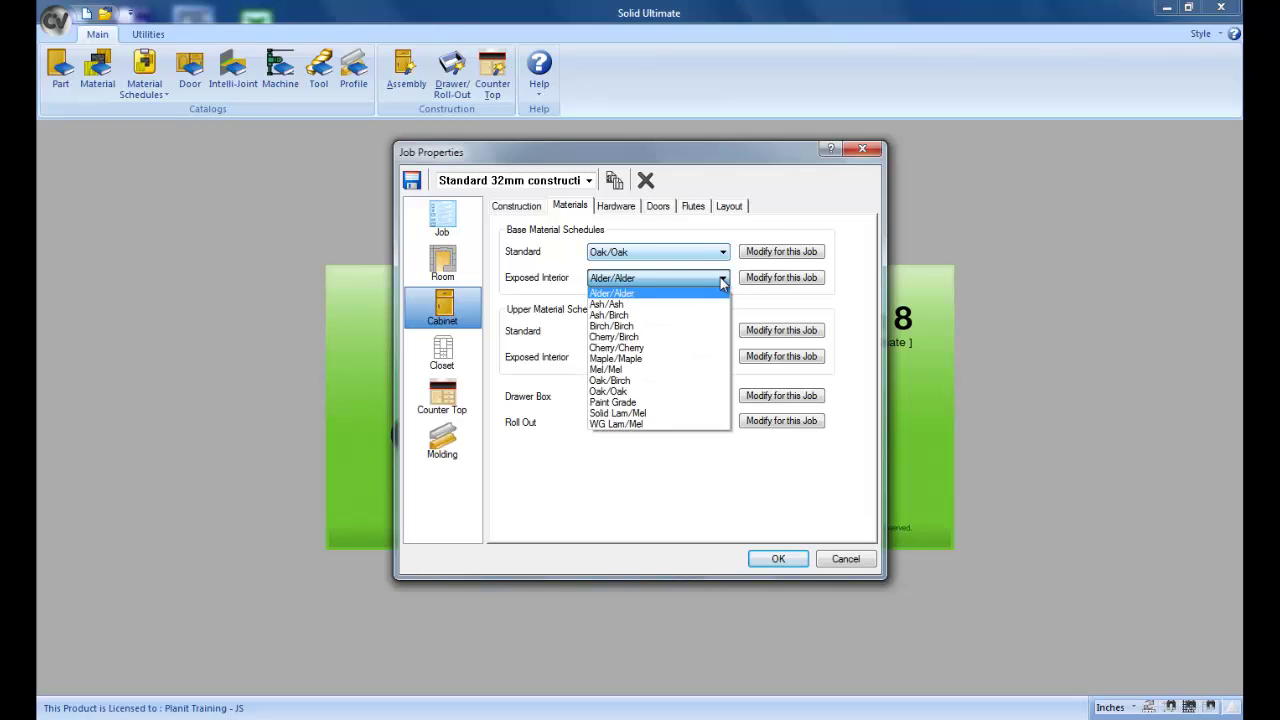
click(706, 391)
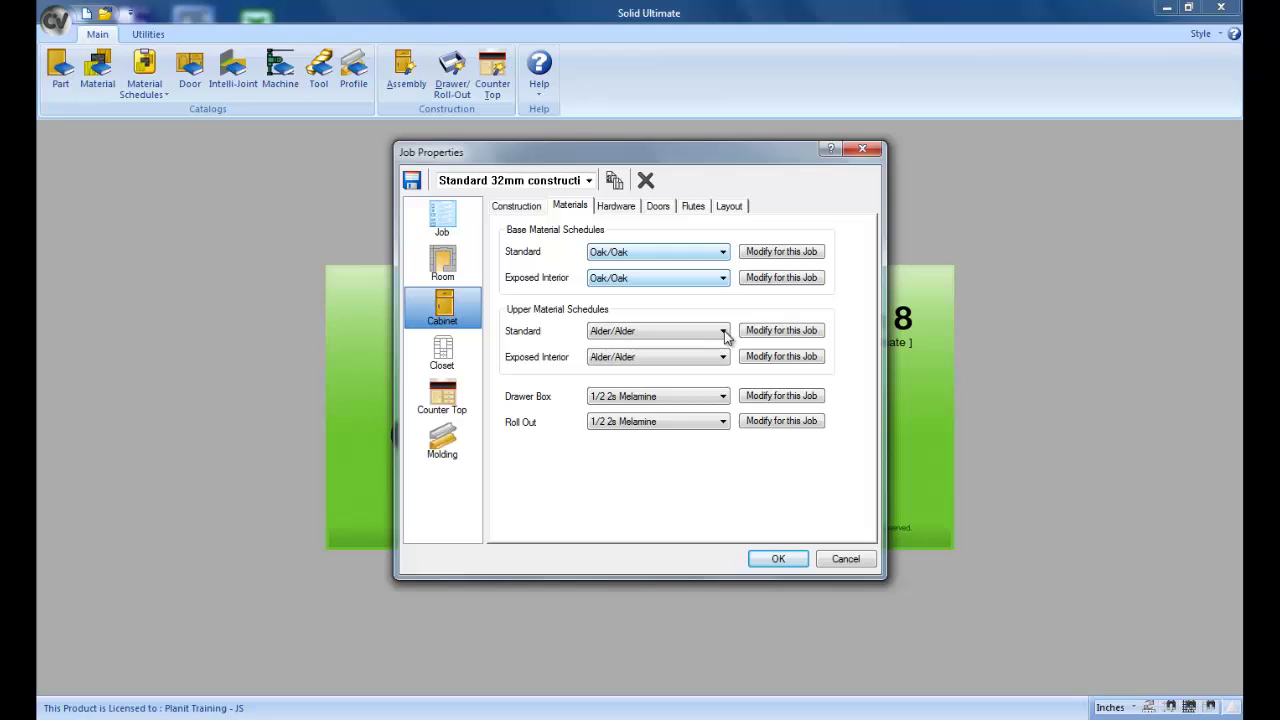
Set the standard and exposed interior upper material schedules to Oak/Oak
click(723, 331)
click(705, 455)
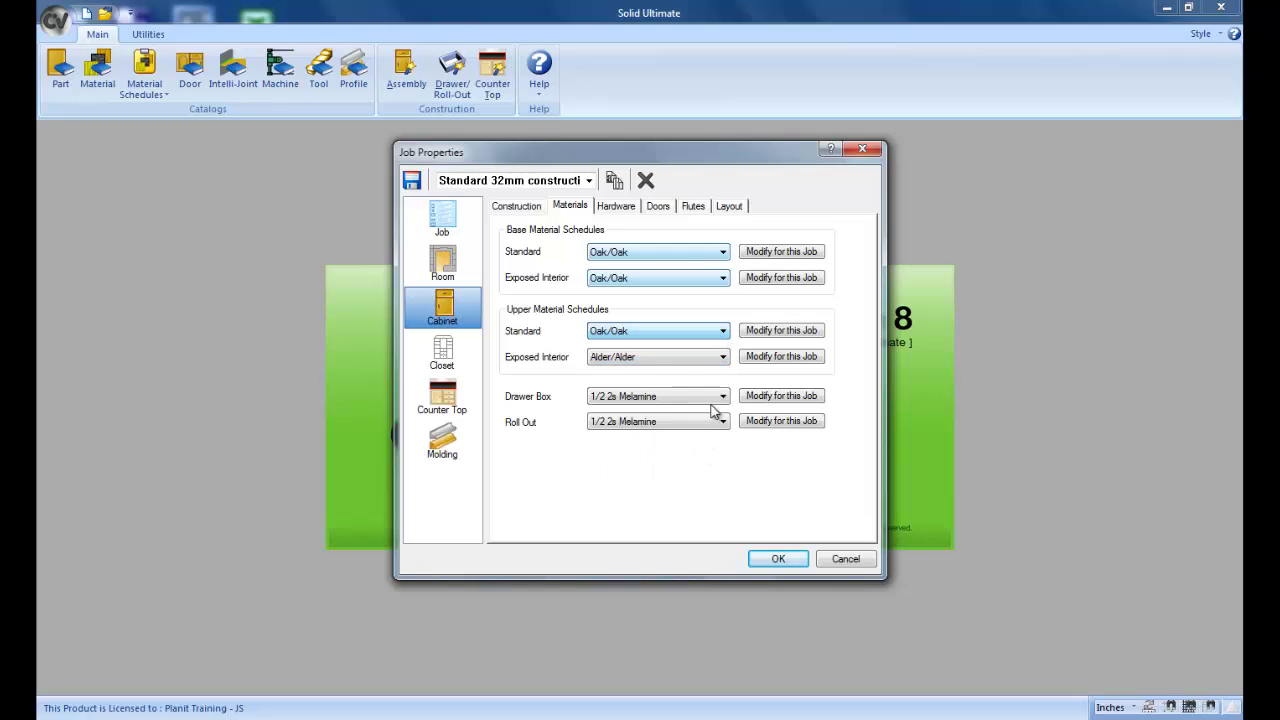
click(721, 360)
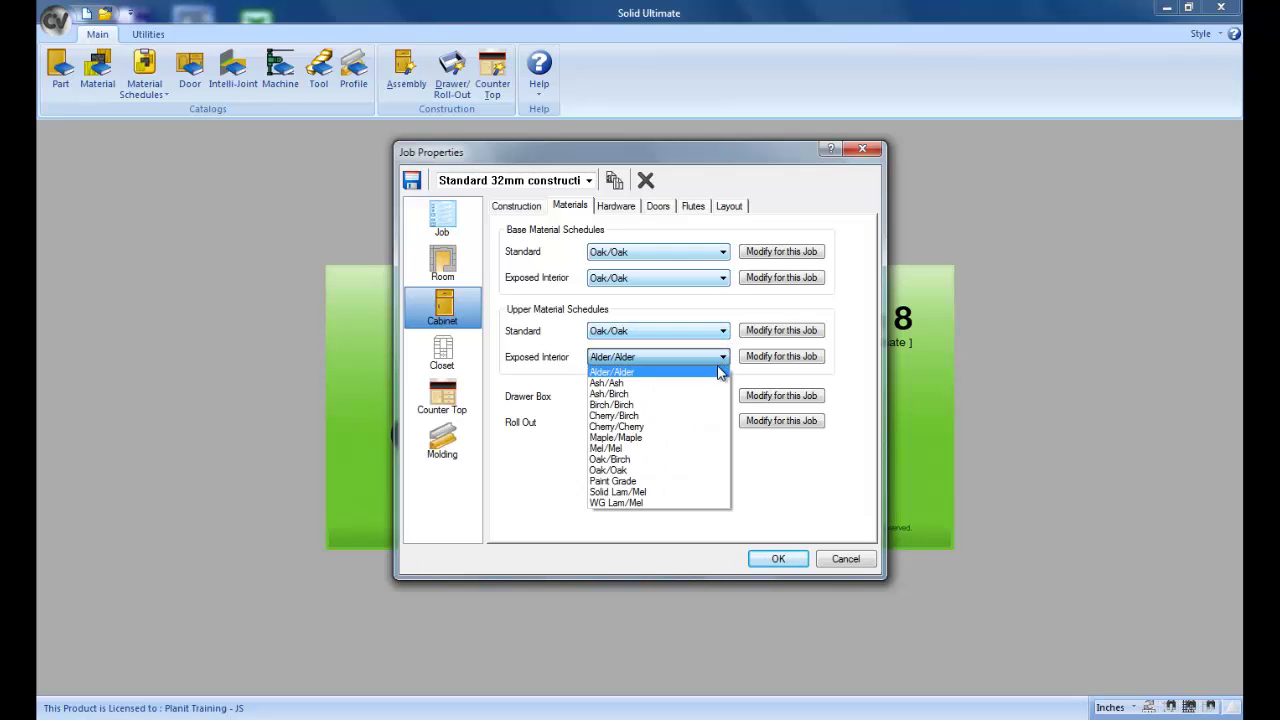
click(686, 470)
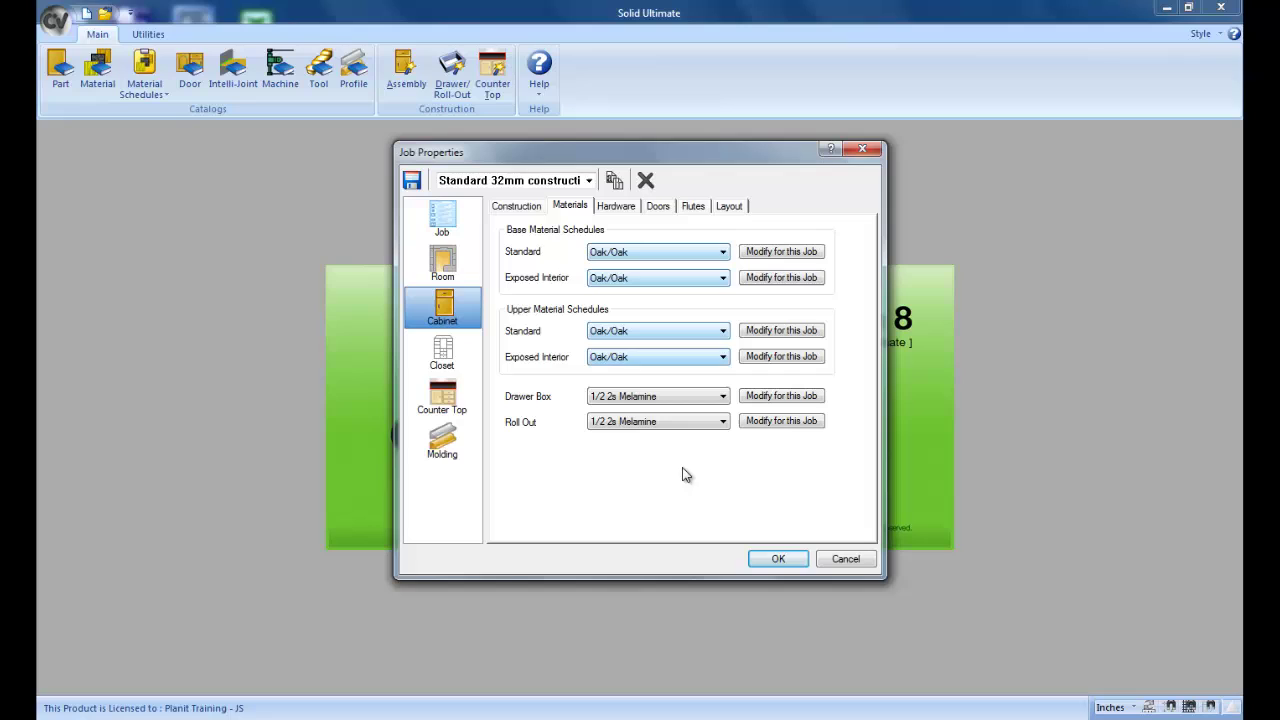
Save the changed cabinet settings as a separate configuration named "Standard FF construction"
click(522, 209)
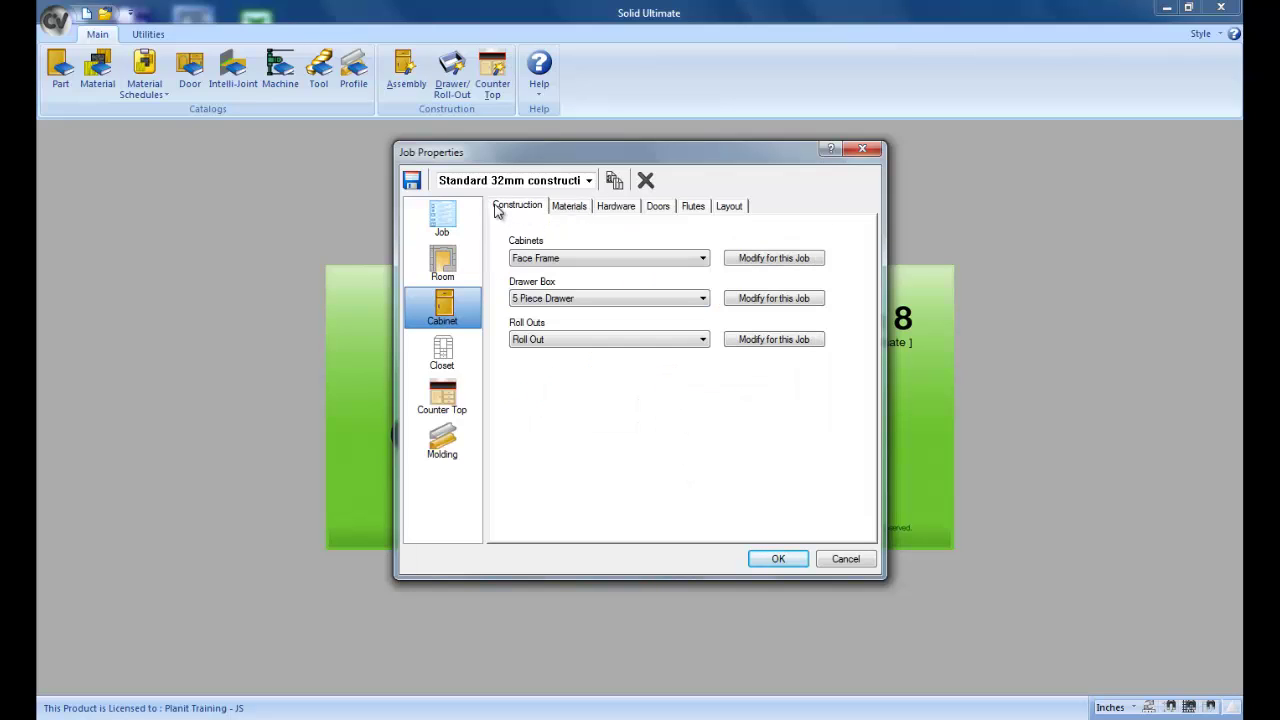
click(411, 182)
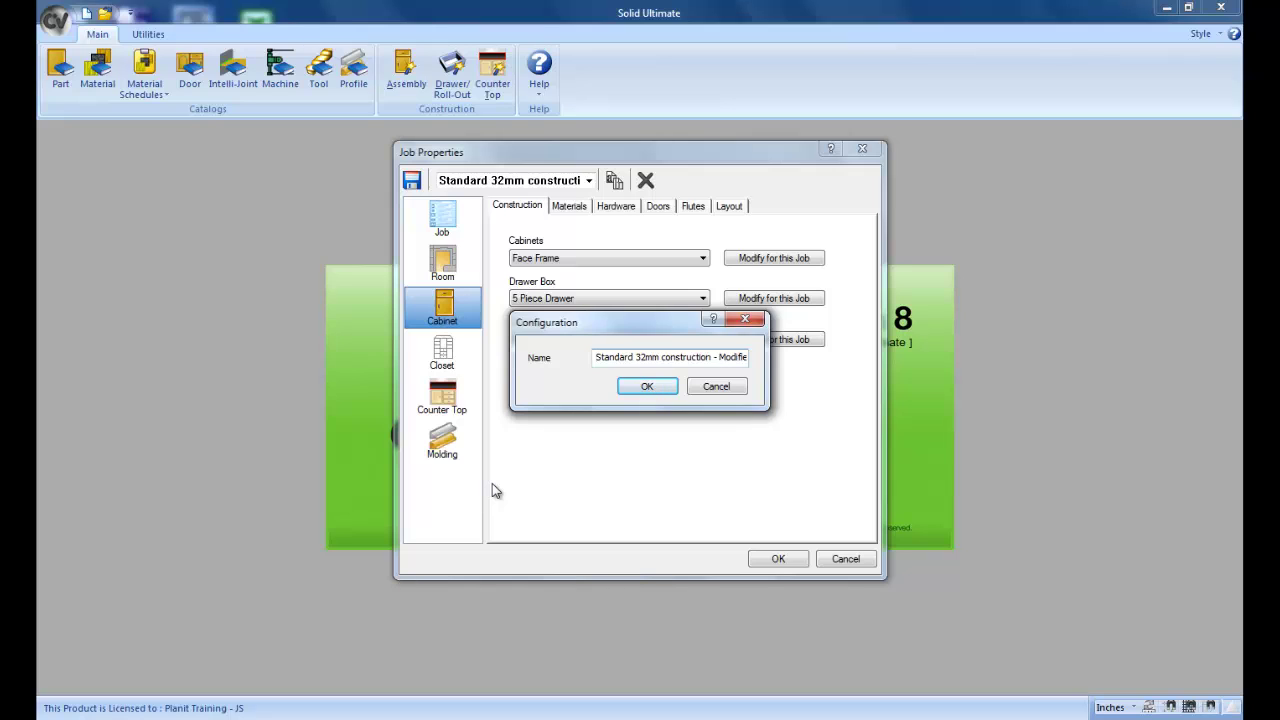
key(Delete)
key(Delete)
key(Delete)
key(Delete)
key(Delete)
key(Delete)
key(Delete)
key(Delete)
key(Delete)
key(Delete)
key(Delete)
key(Delete)
key(Delete)
key(Delete)
key(Delete)
key(Delete)
key(Delete)
key(Delete)
key(Delete)
key(Delete)
key(Delete)
key(Delete)
key(Delete)
key(Delete)
key(Delete)
key(Delete)
key(Delete)
key(Delete)
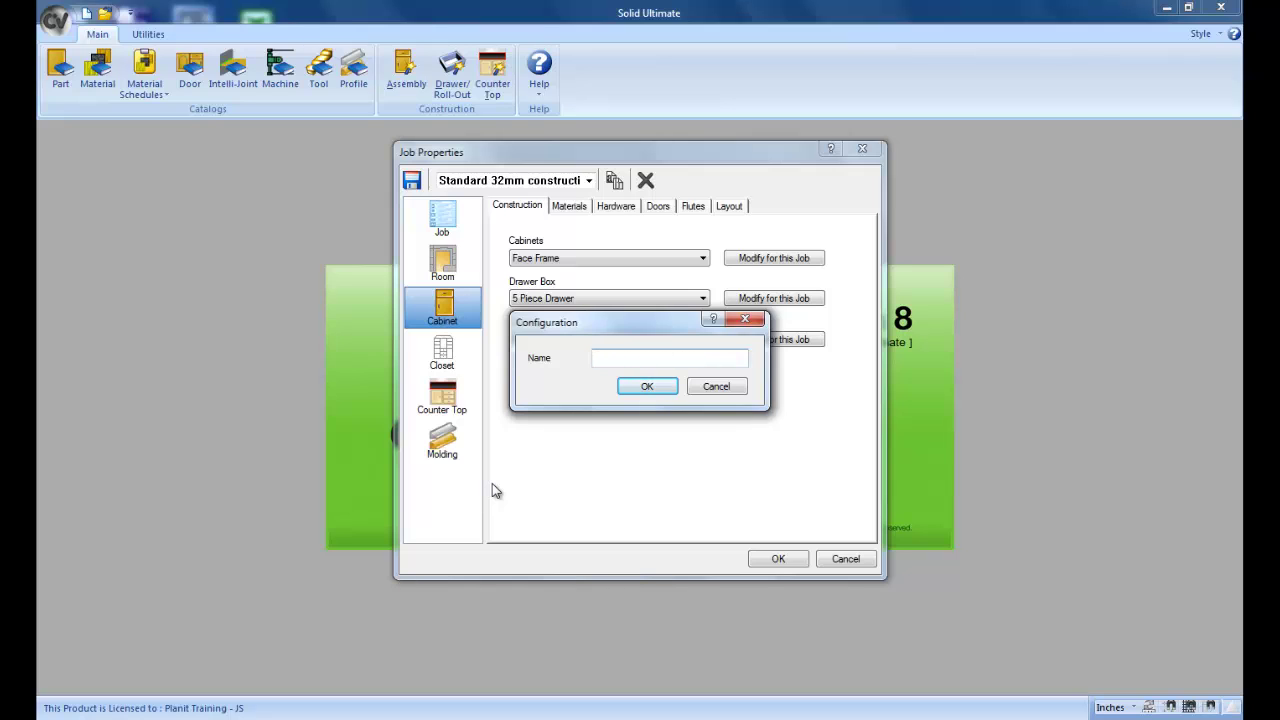
text(Standard FF construction)
click(650, 386)
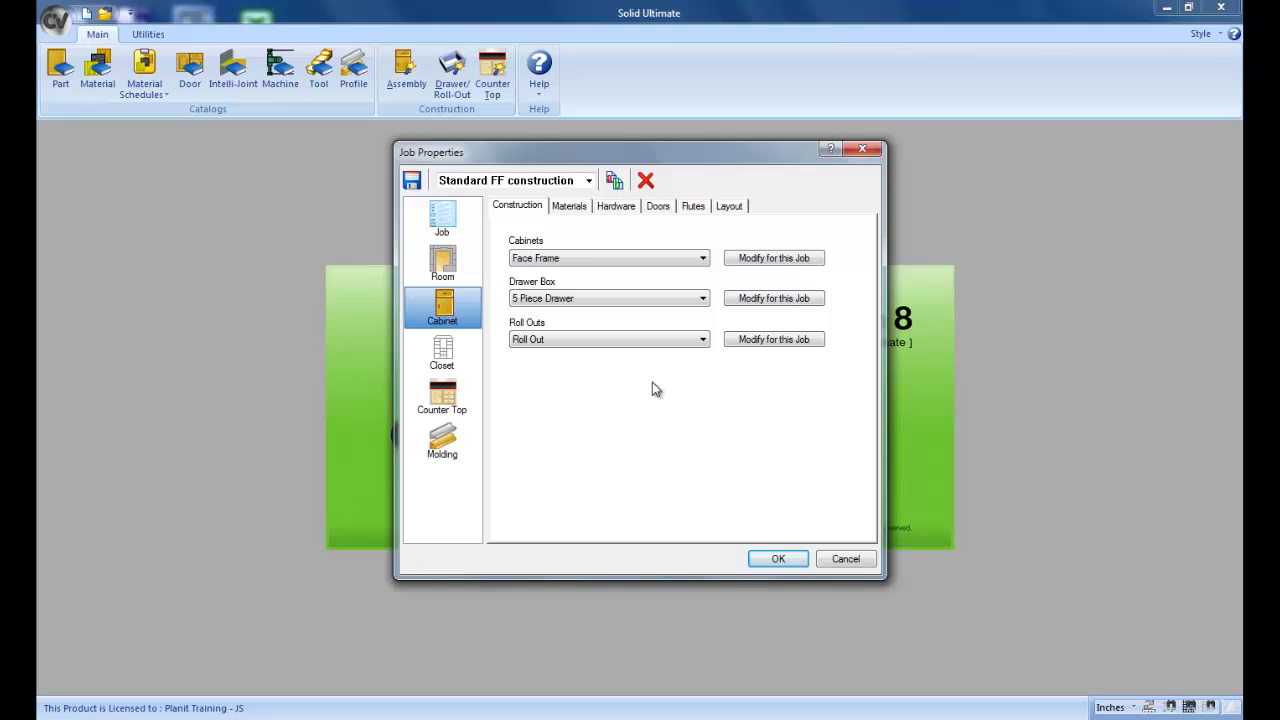
Load the Standard 32mm construction configuration, check its construction and materials, and switch back to Standard FF construction to compare
click(590, 181)
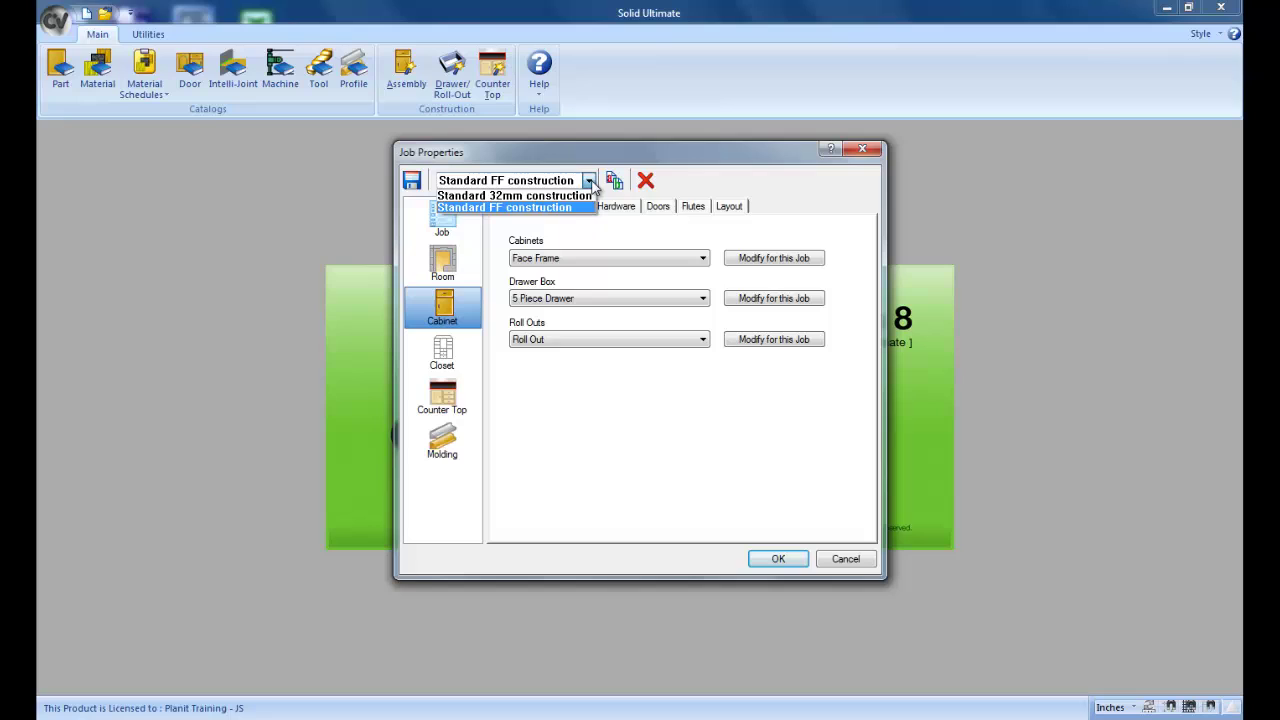
click(585, 195)
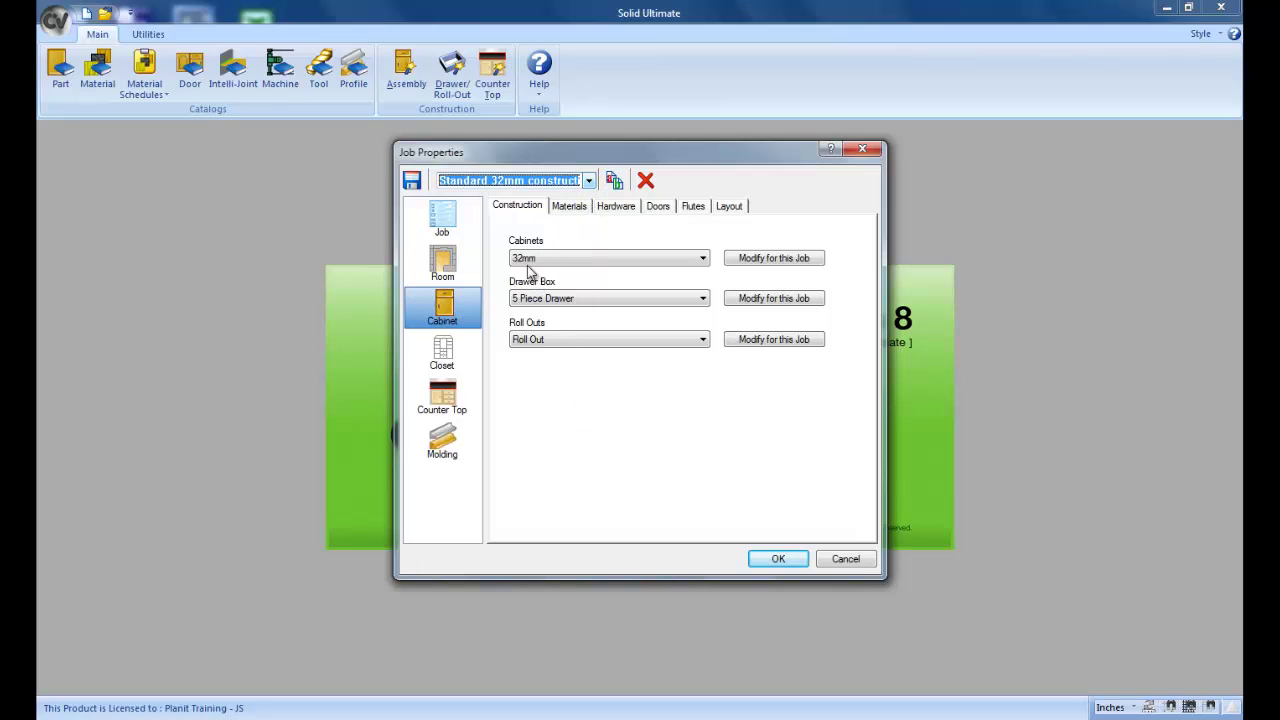
click(568, 208)
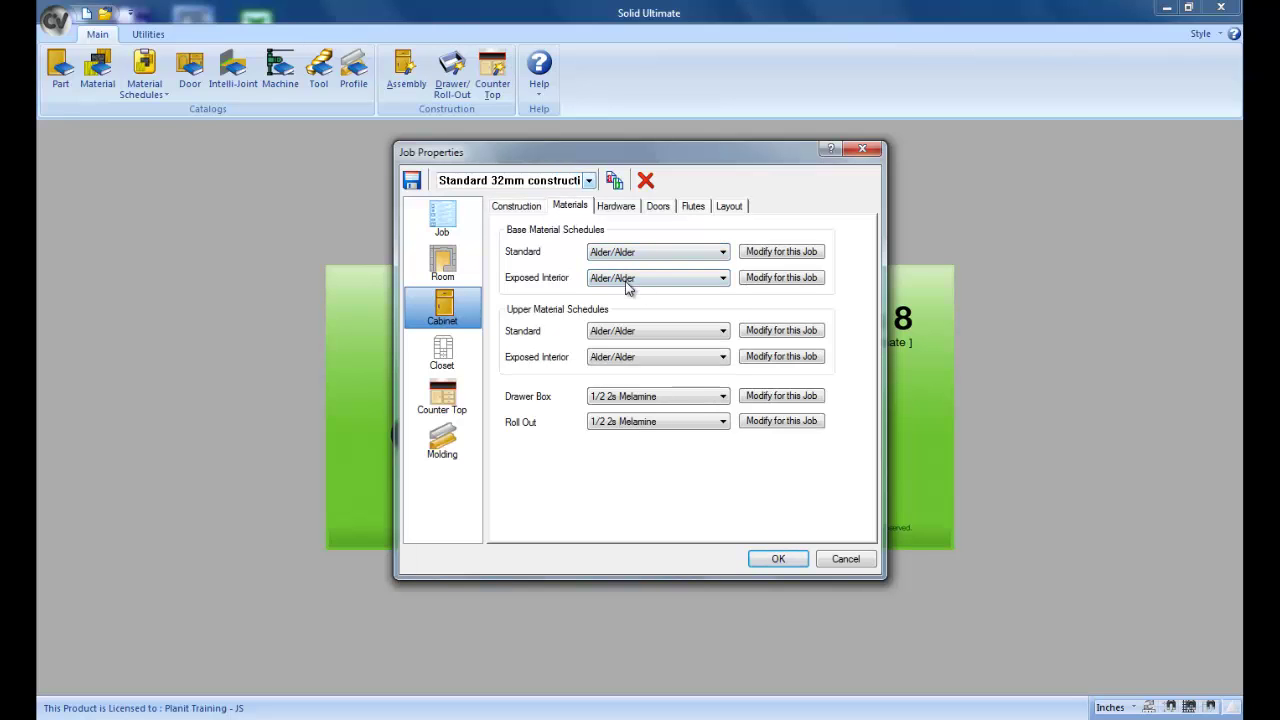
click(589, 180)
click(578, 207)
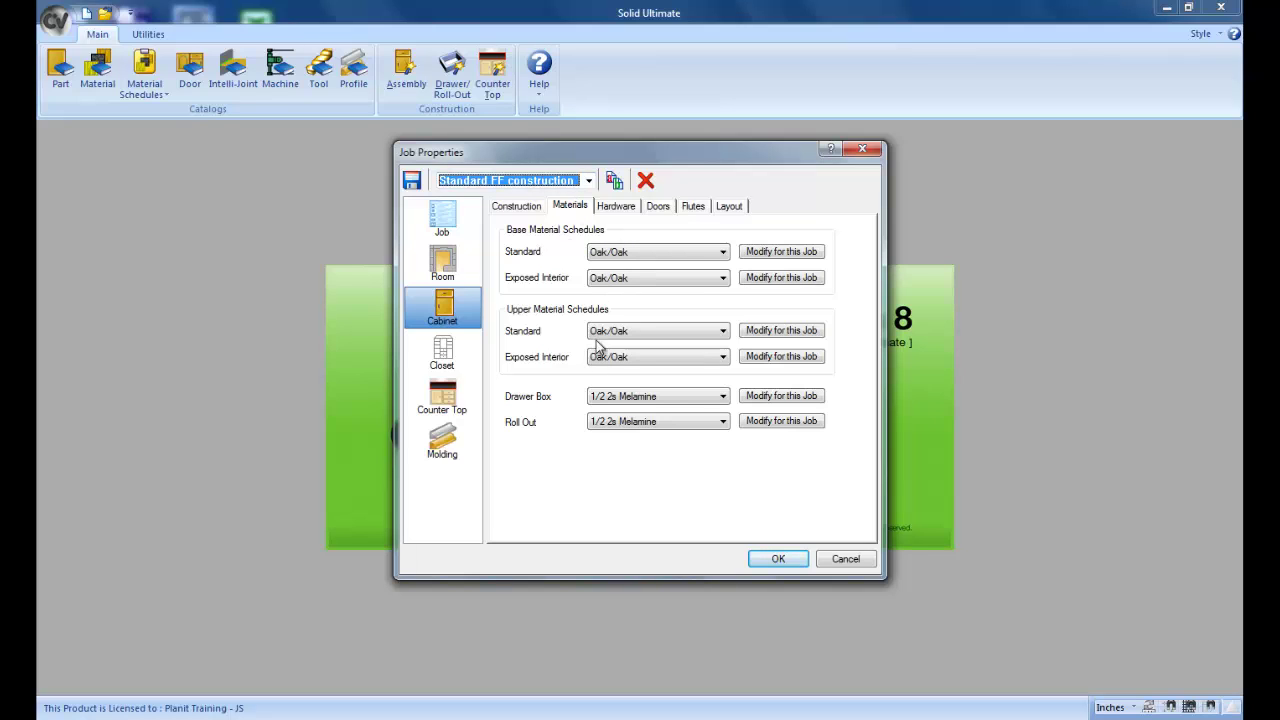
Set the cabinet construction to FL Blind Dado and the pulls schedule to Wooden Knob
click(528, 210)
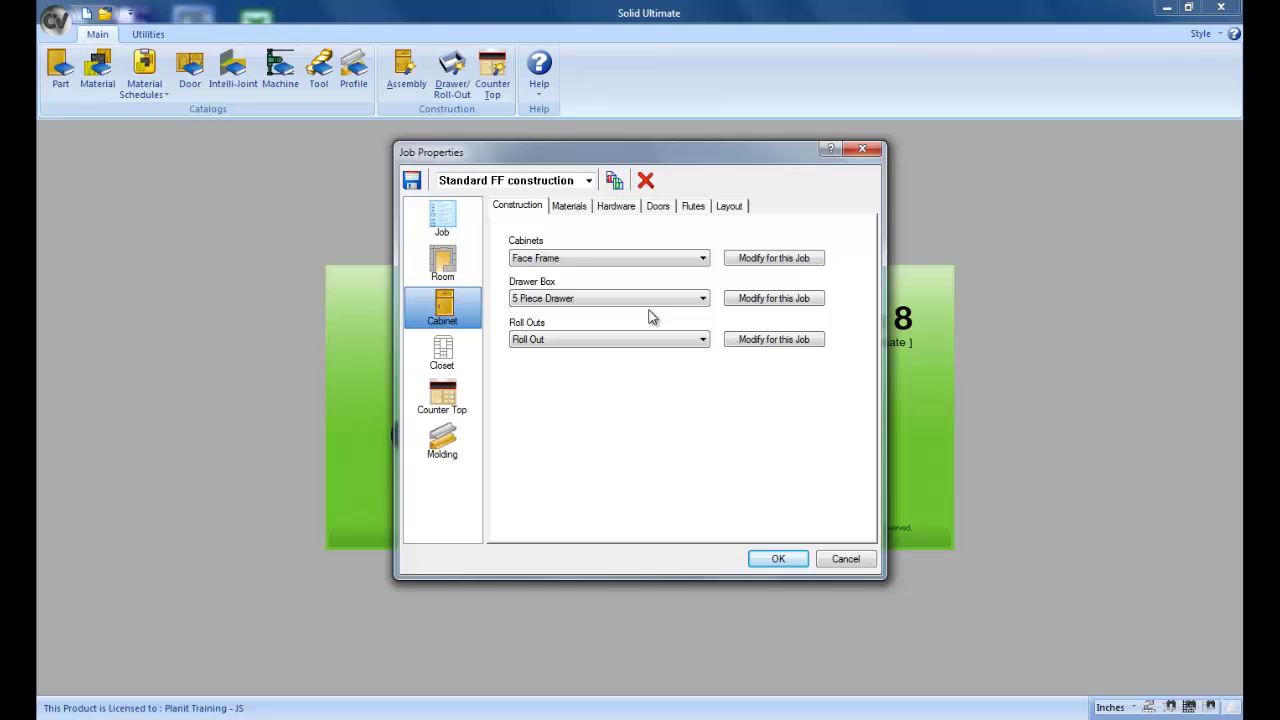
click(703, 259)
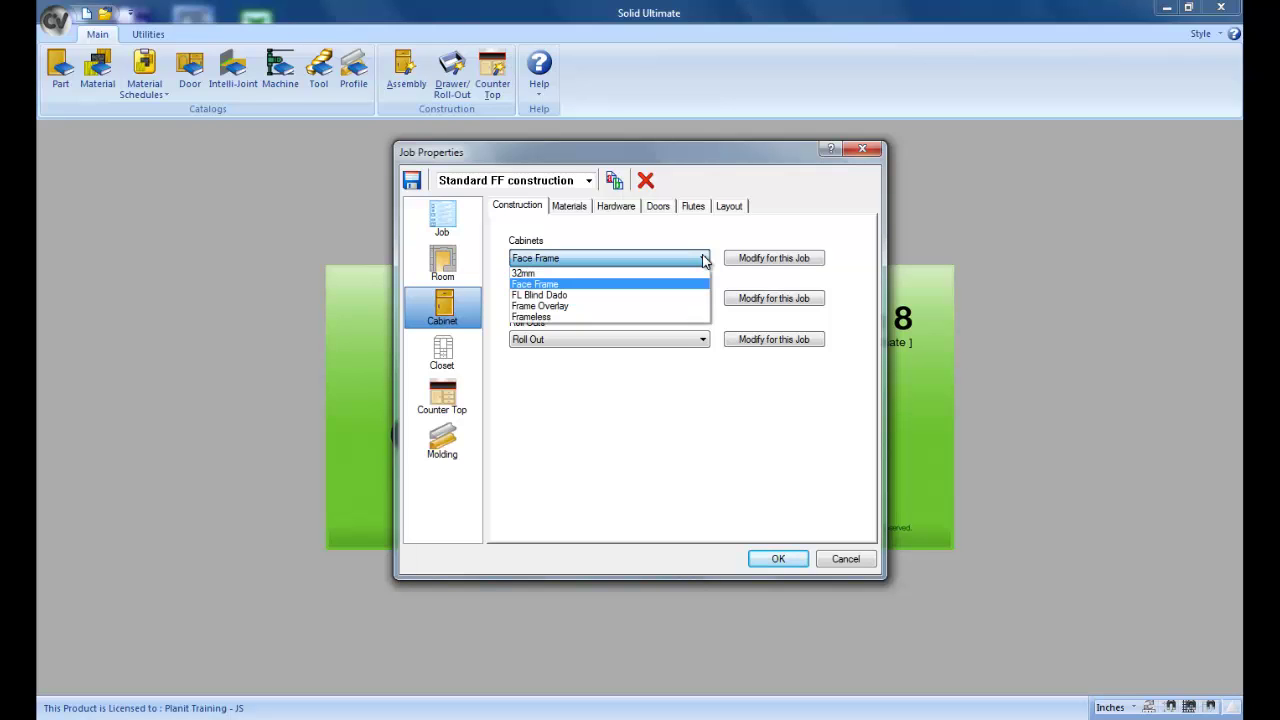
click(668, 295)
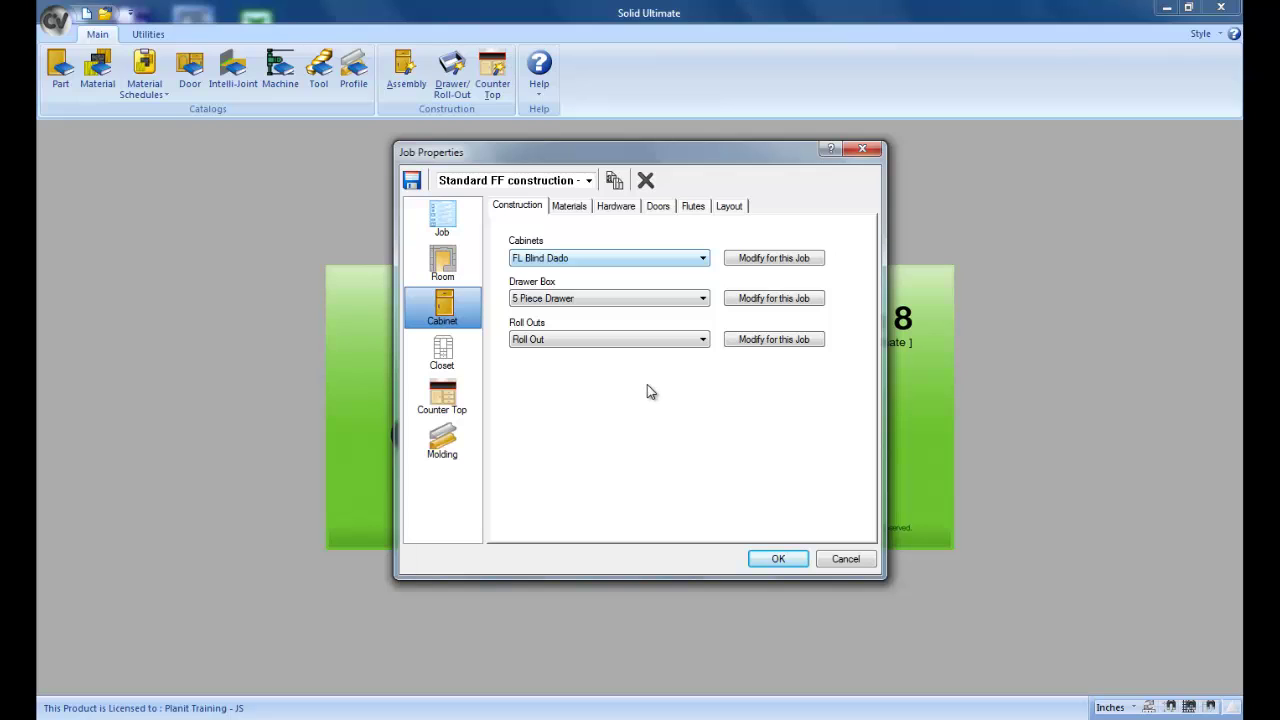
click(579, 210)
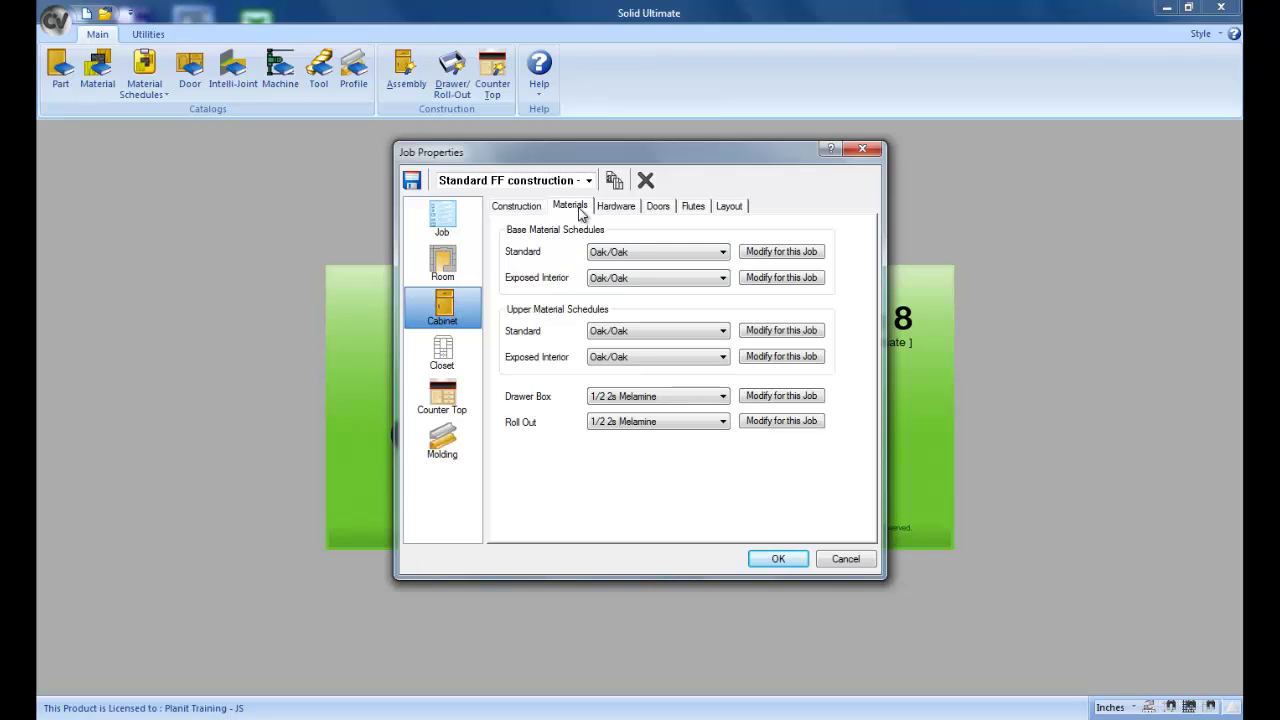
click(622, 211)
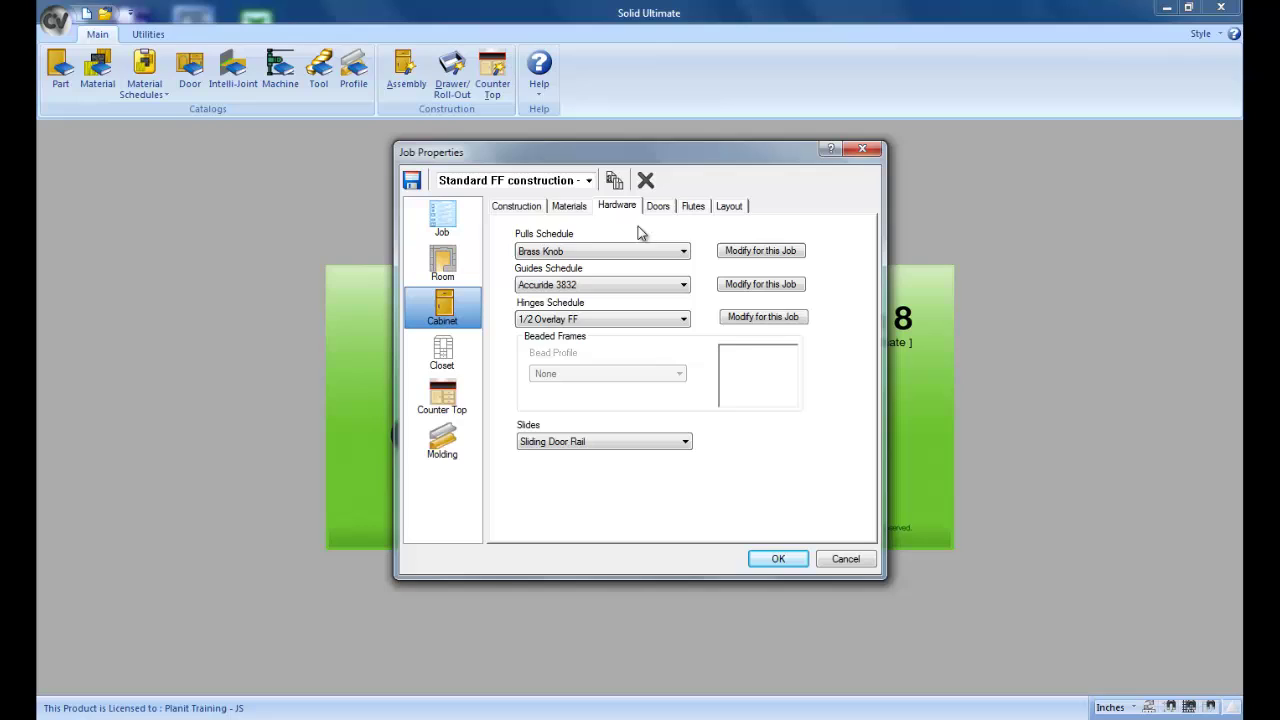
click(684, 253)
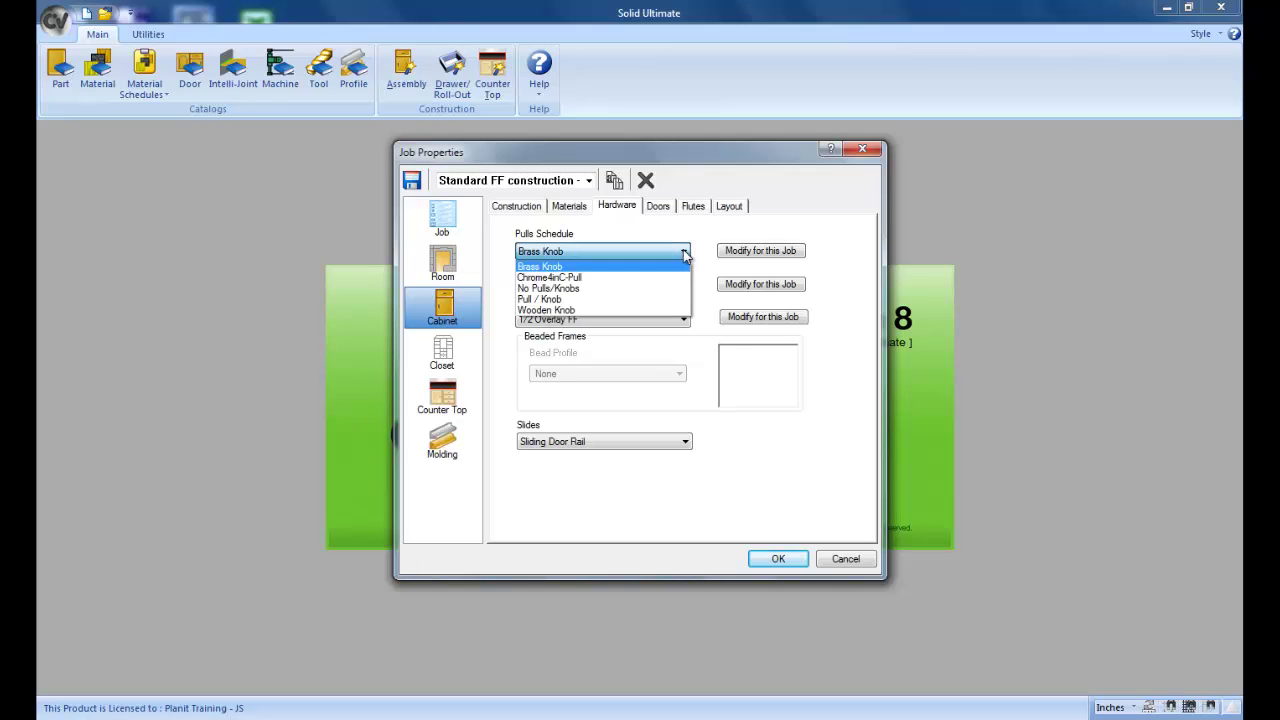
click(656, 310)
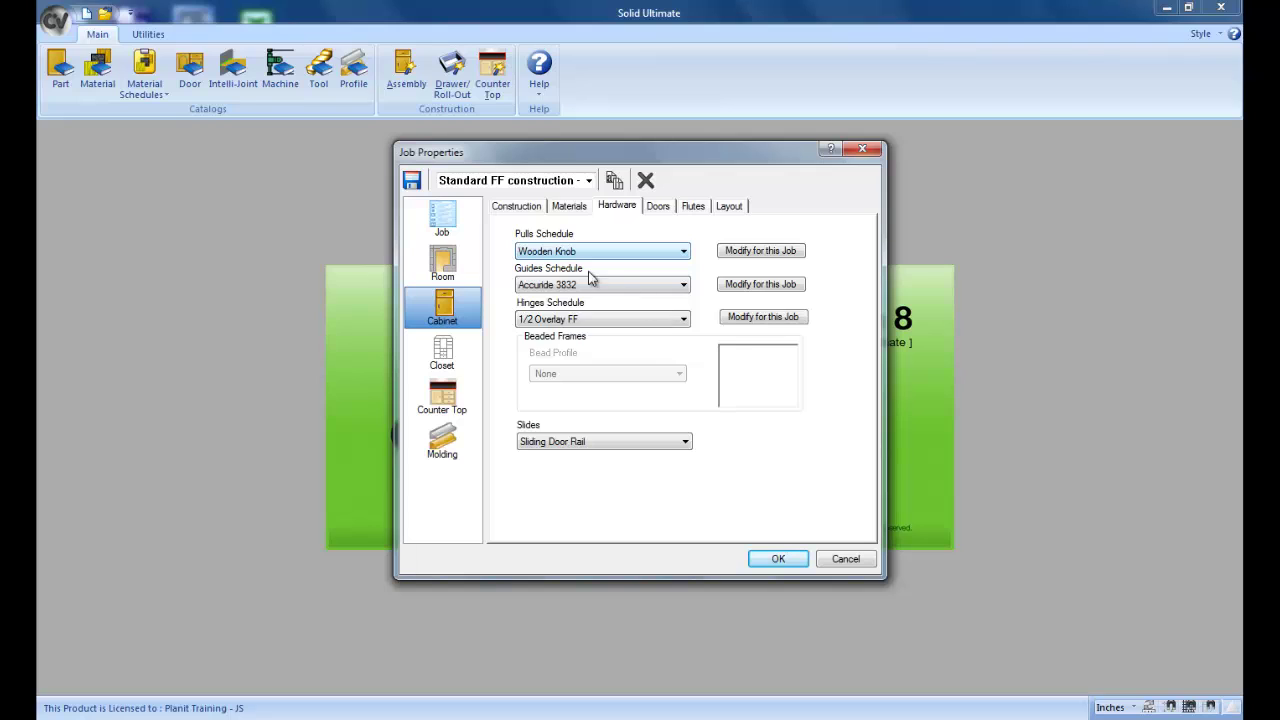
Save the current cabinet settings as a new configuration named "Johnson Construction Co"
click(412, 181)
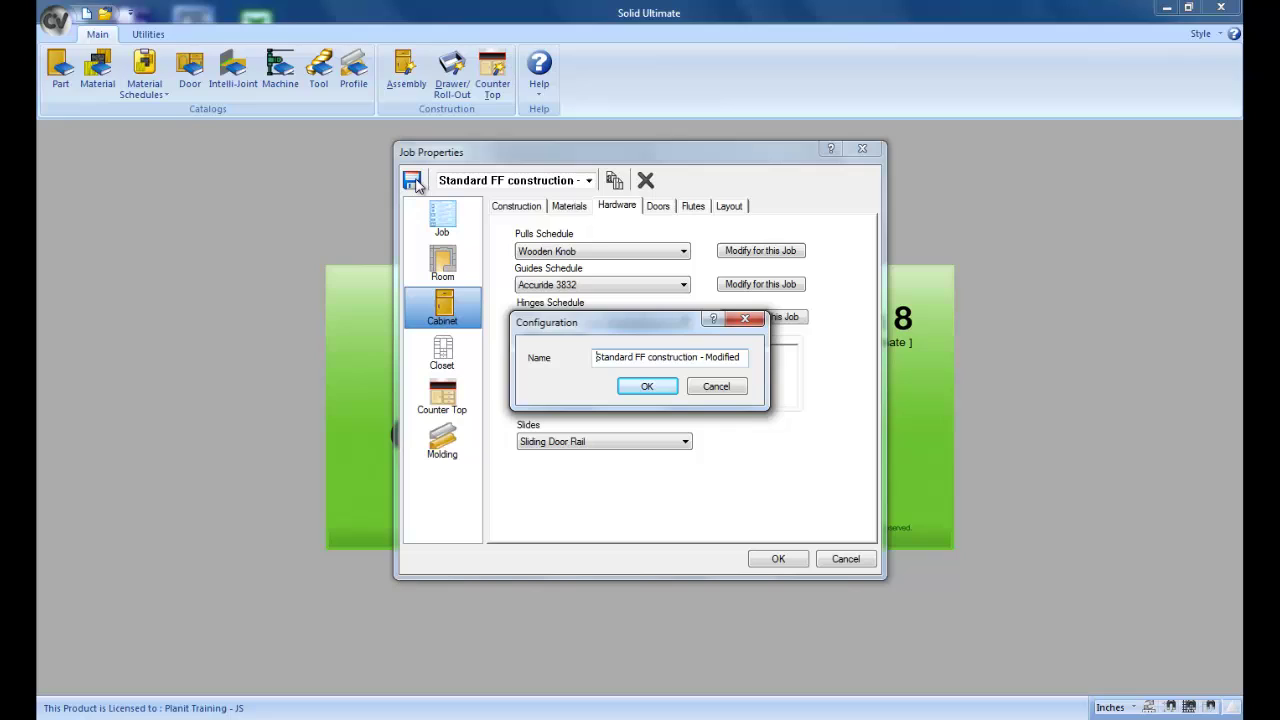
key(Delete)
key(Delete)
key(Delete)
key(Delete)
key(Delete)
key(Delete)
key(Delete)
key(Delete)
key(Delete)
key(Delete)
key(Delete)
key(Delete)
key(Delete)
key(Delete)
key(Delete)
key(Delete)
key(Delete)
key(Delete)
key(Delete)
key(Delete)
key(Delete)
key(Delete)
key(Delete)
key(Delete)
key(Delete)
key(Delete)
key(Delete)
key(Delete)
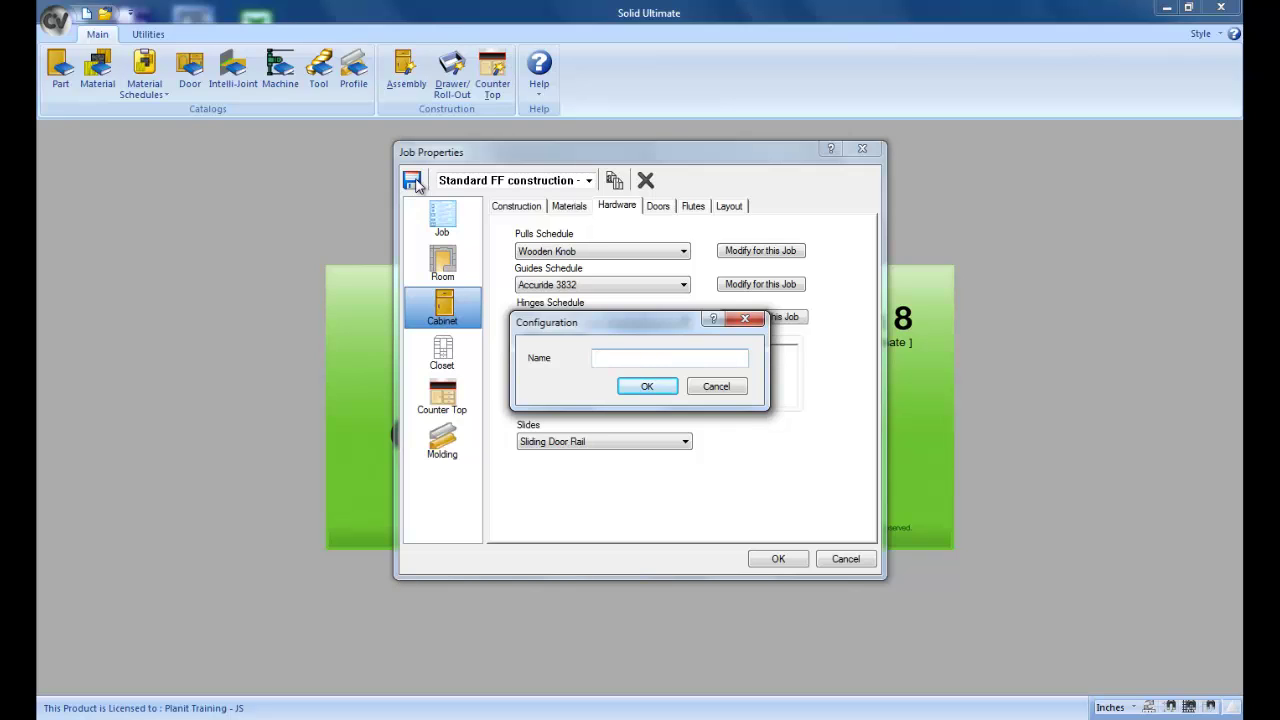
text(Johnson Construction Co)
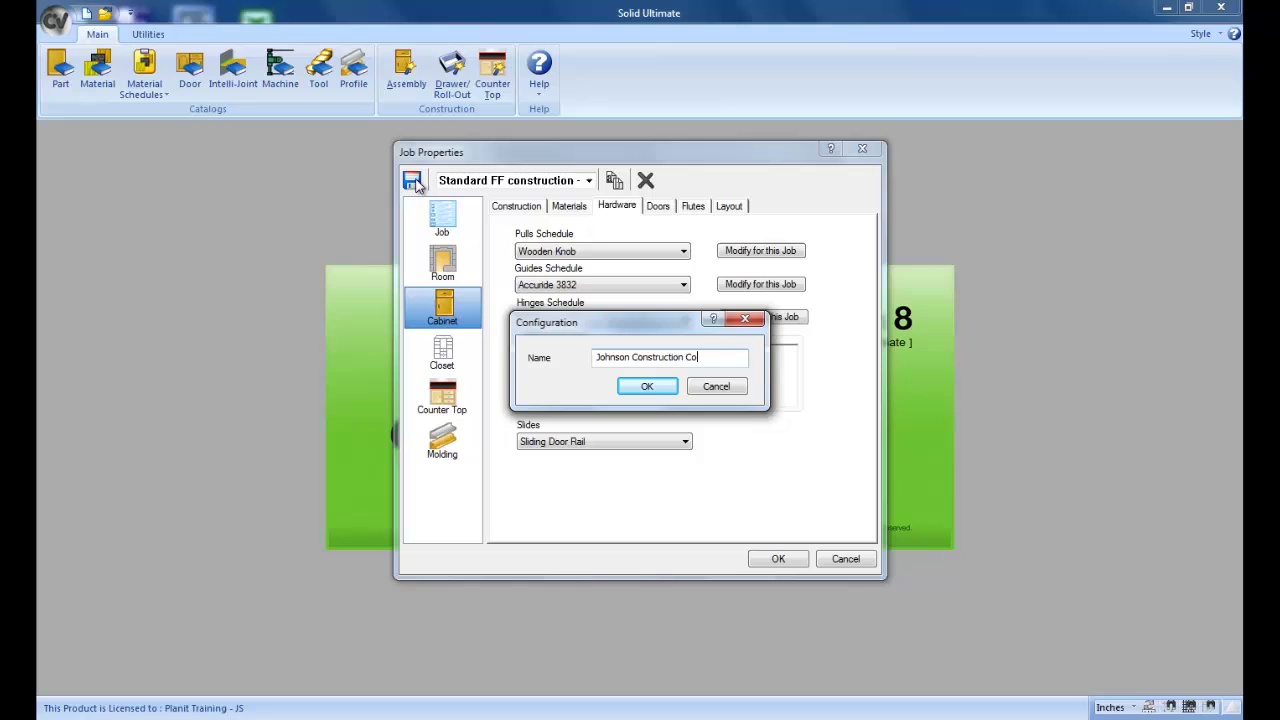
click(640, 385)
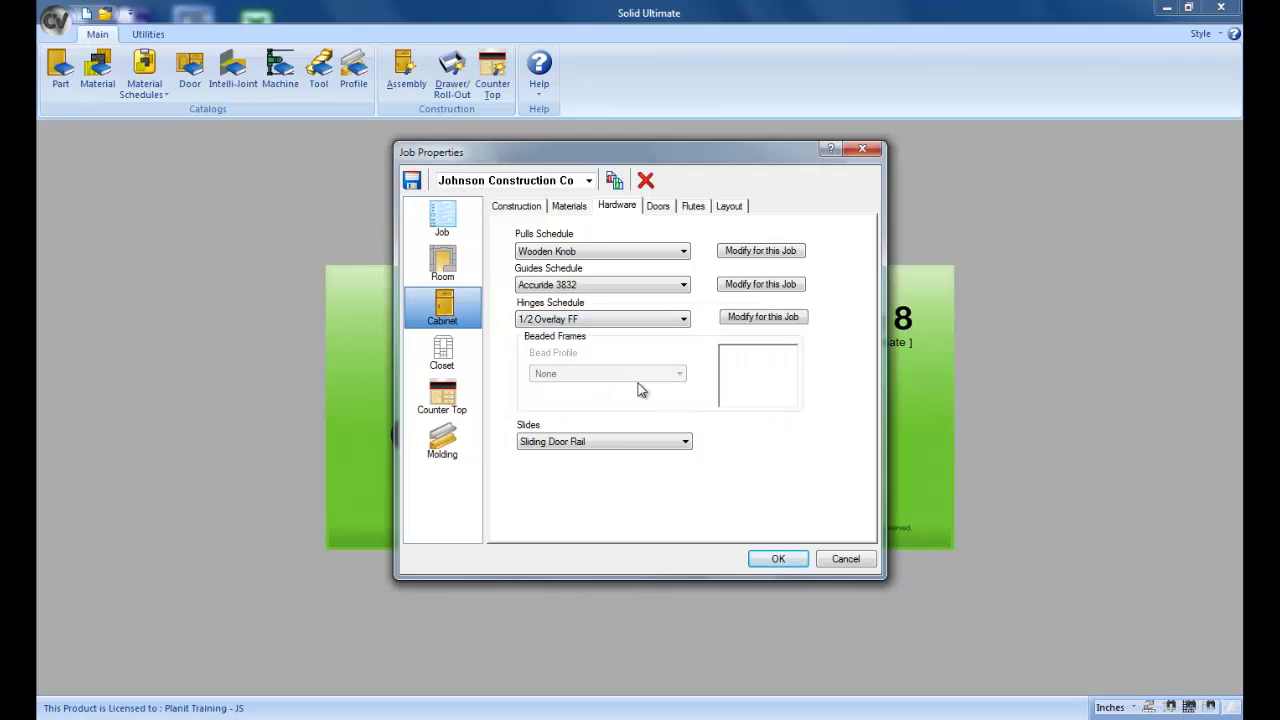
Review the construction, hardware and material settings of the Johnson Construction Co configuration, and check the list of saved configurations
click(533, 210)
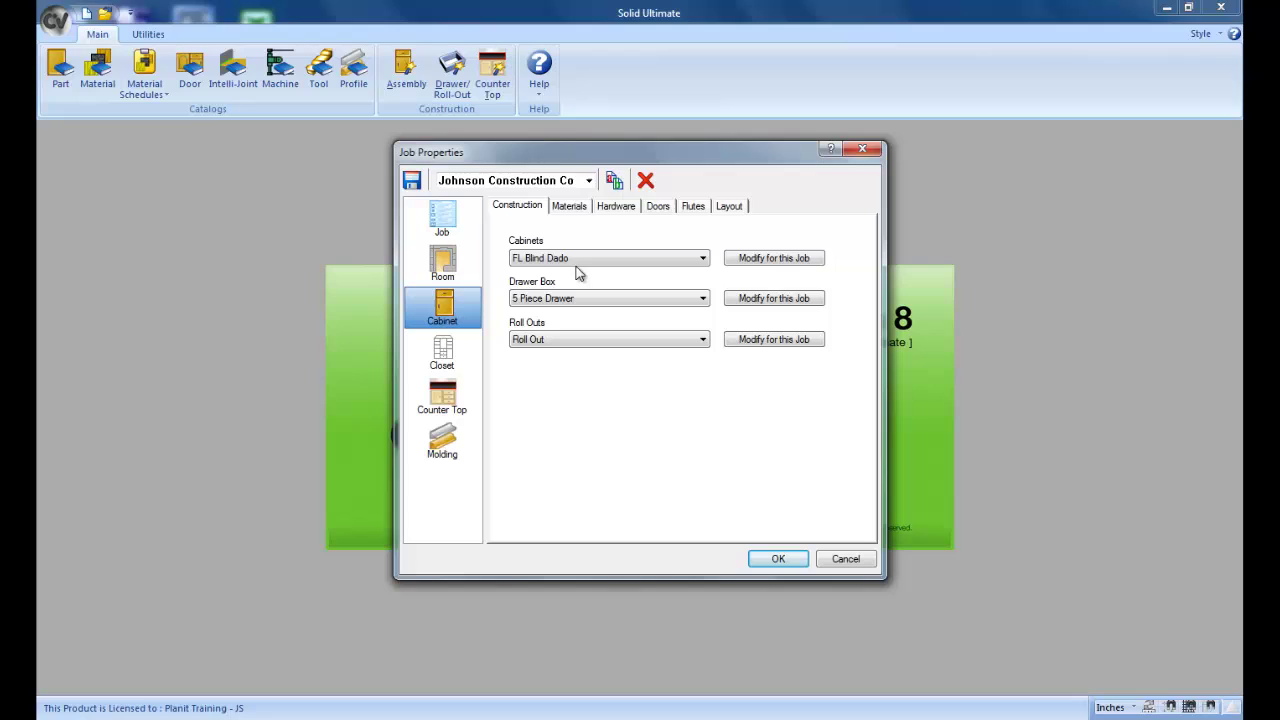
click(614, 218)
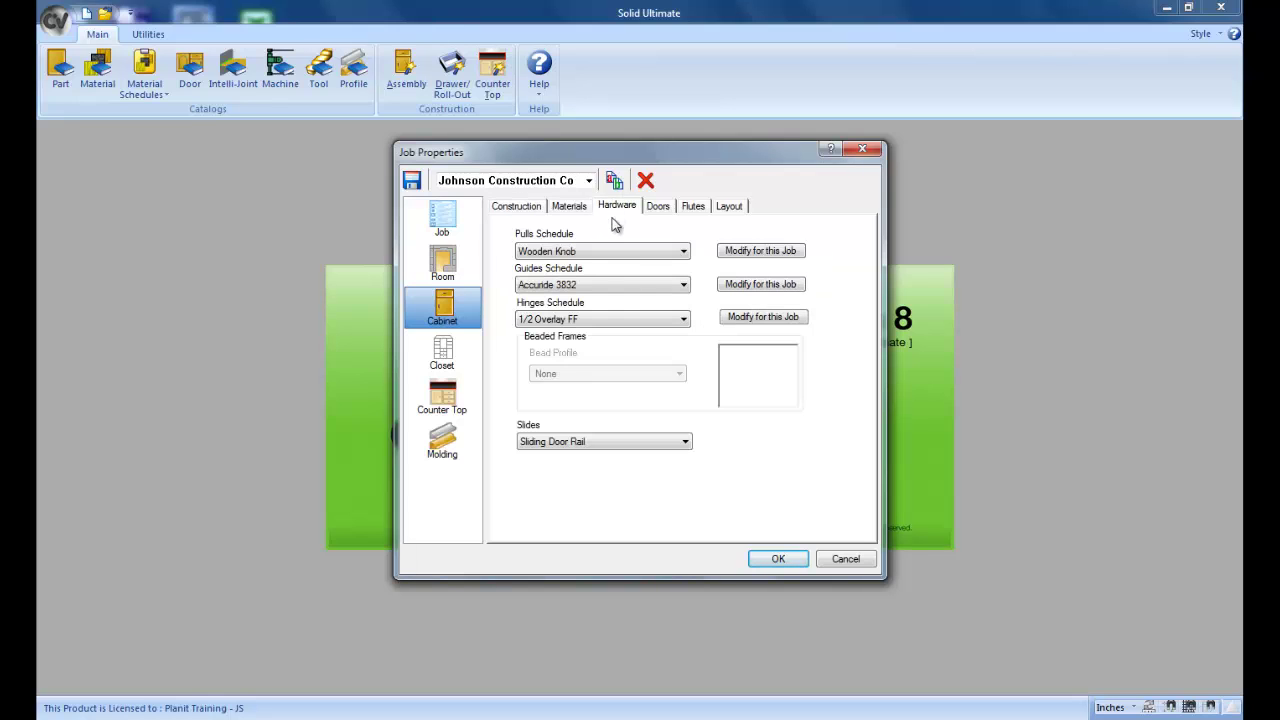
click(579, 210)
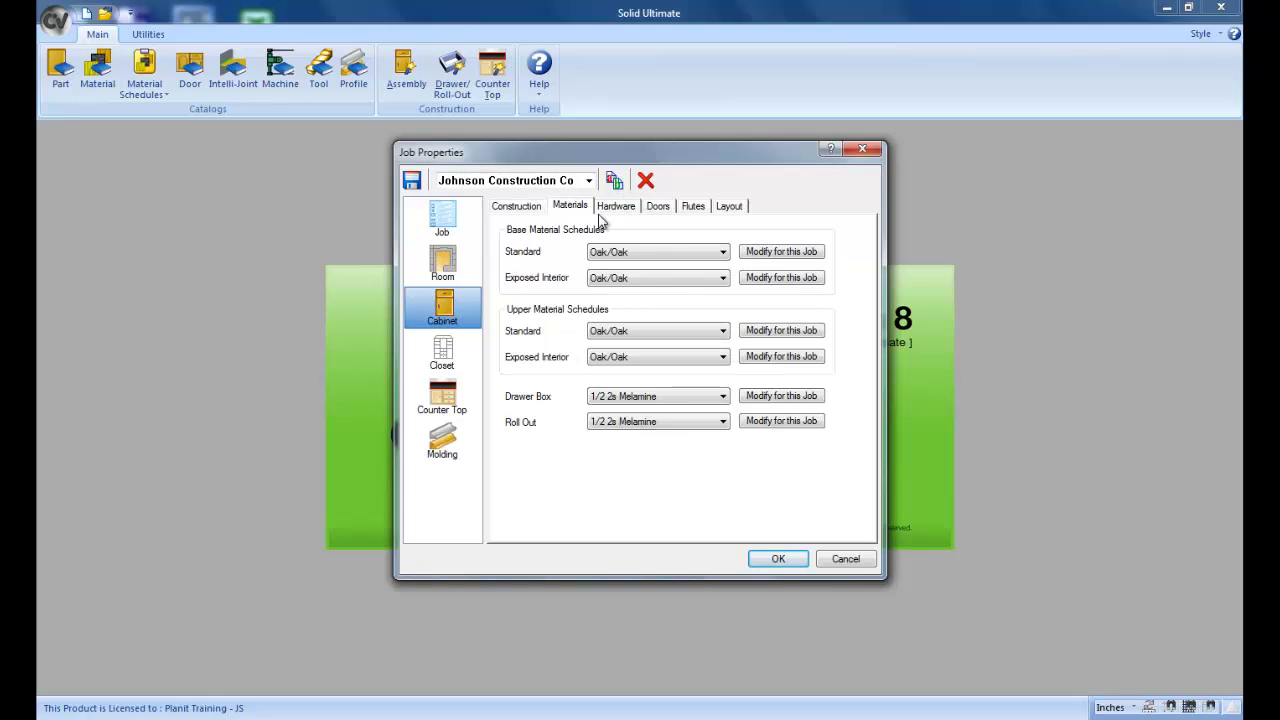
click(516, 210)
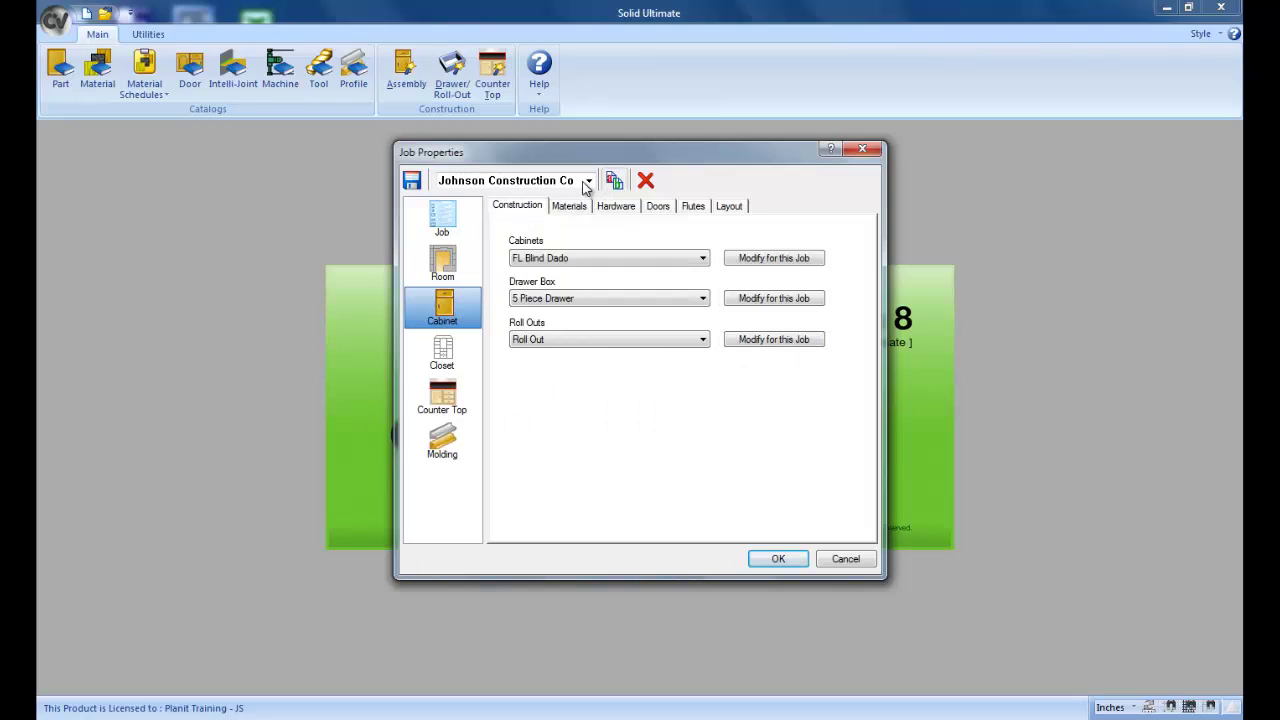
click(589, 182)
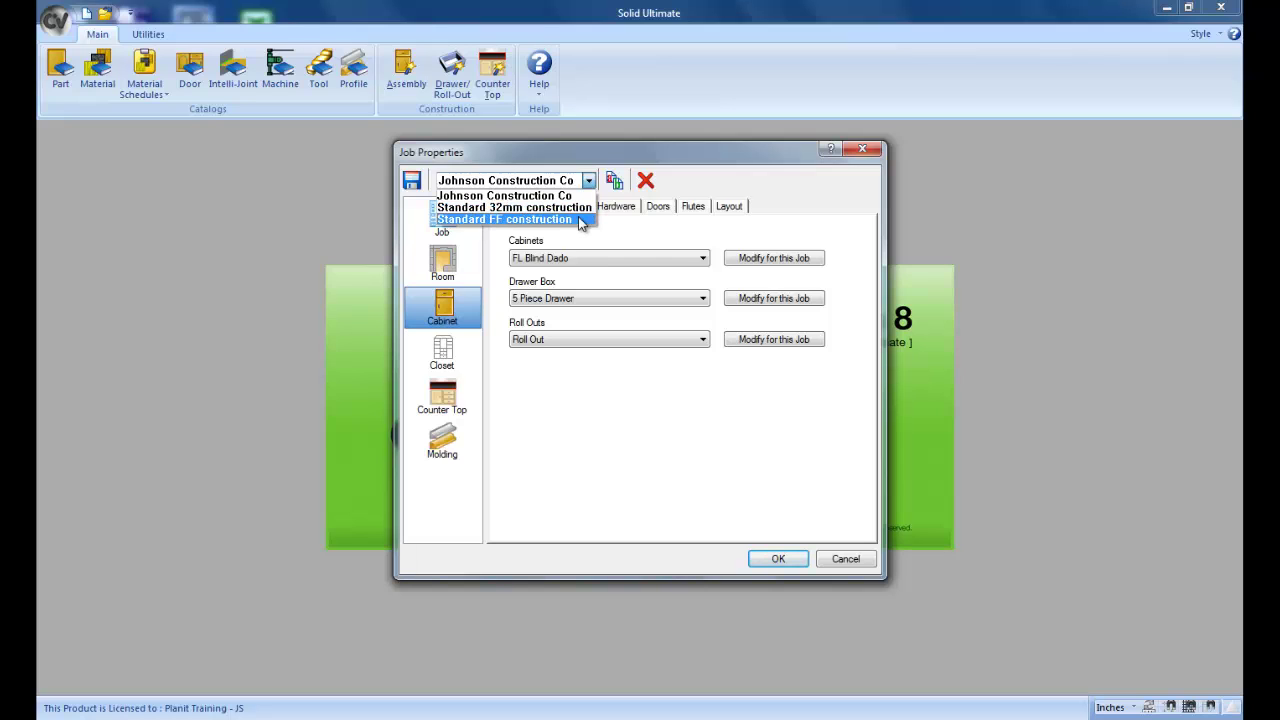
click(563, 397)
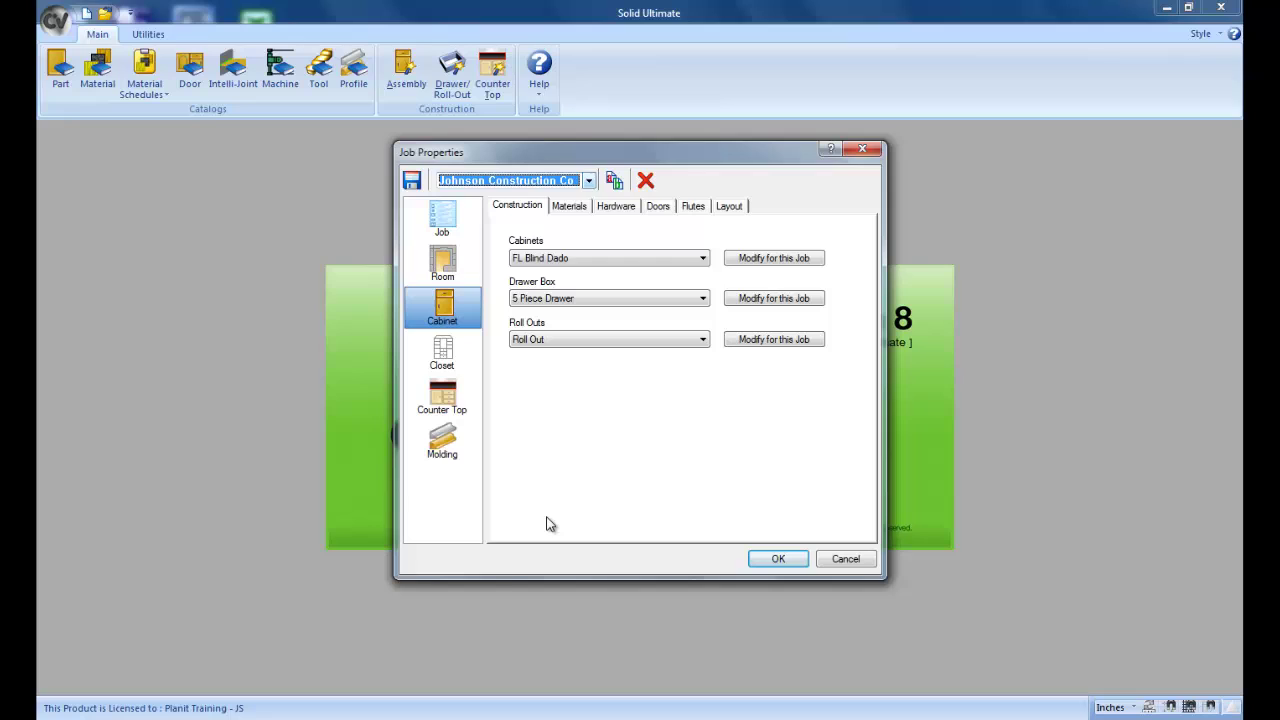
Delete the Johnson Construction Co, Standard 32mm construction and Standard FF construction configurations, and check the remaining material and construction settings
click(645, 180)
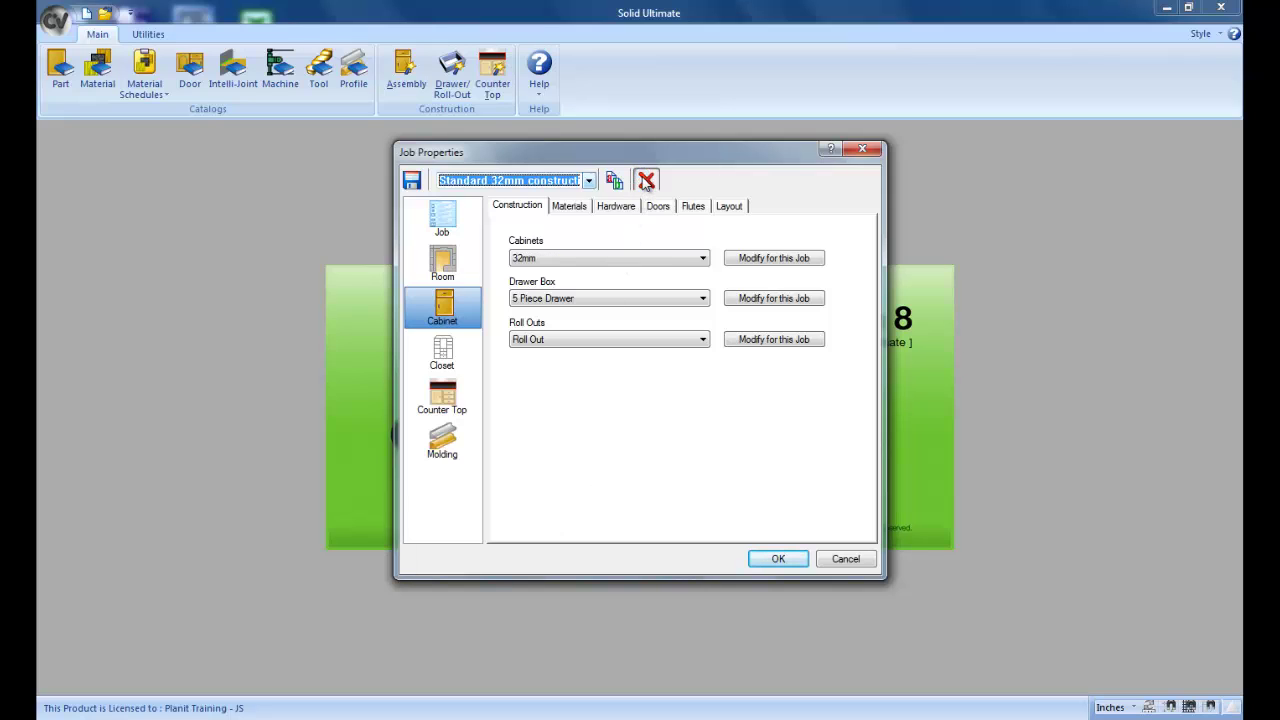
click(645, 180)
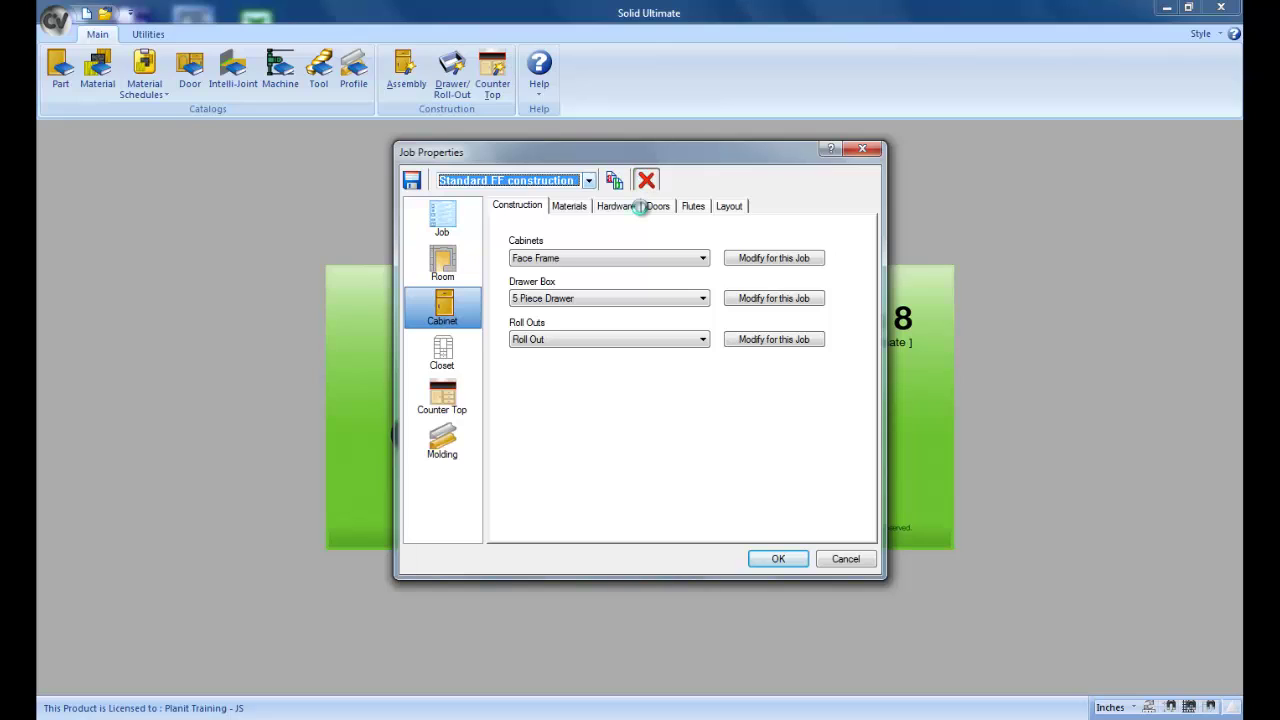
click(645, 180)
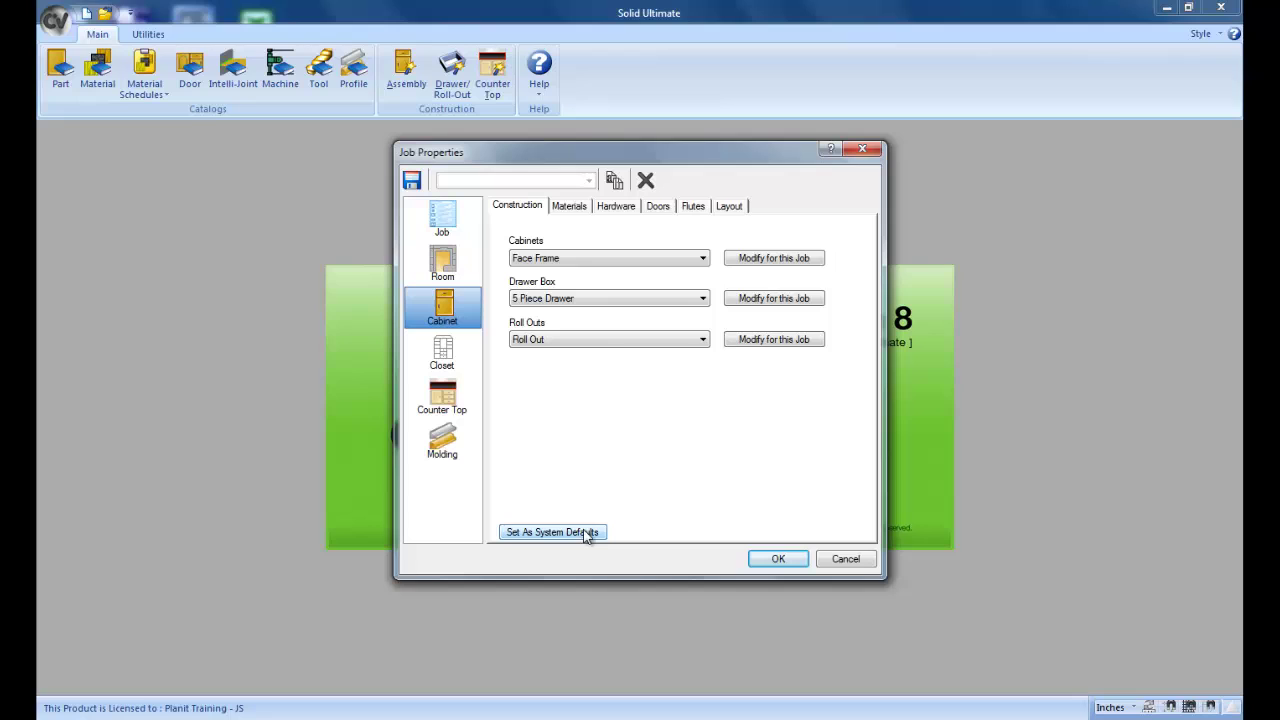
click(576, 207)
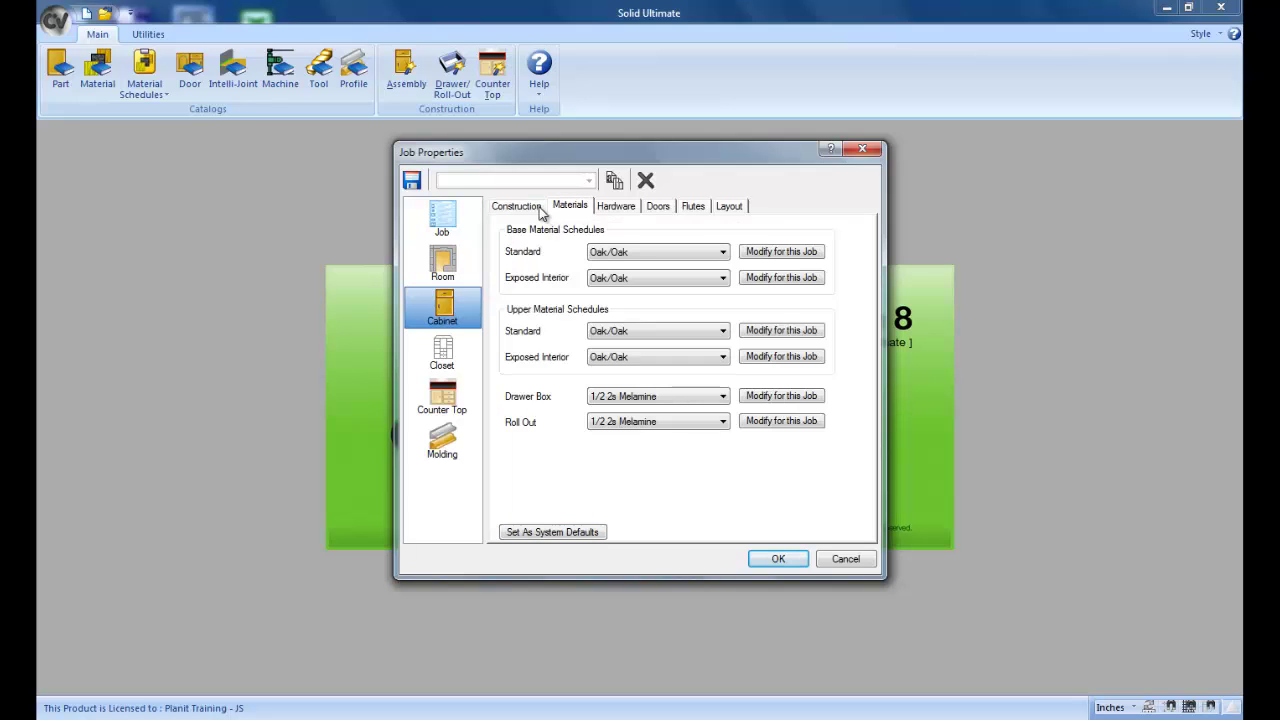
click(537, 210)
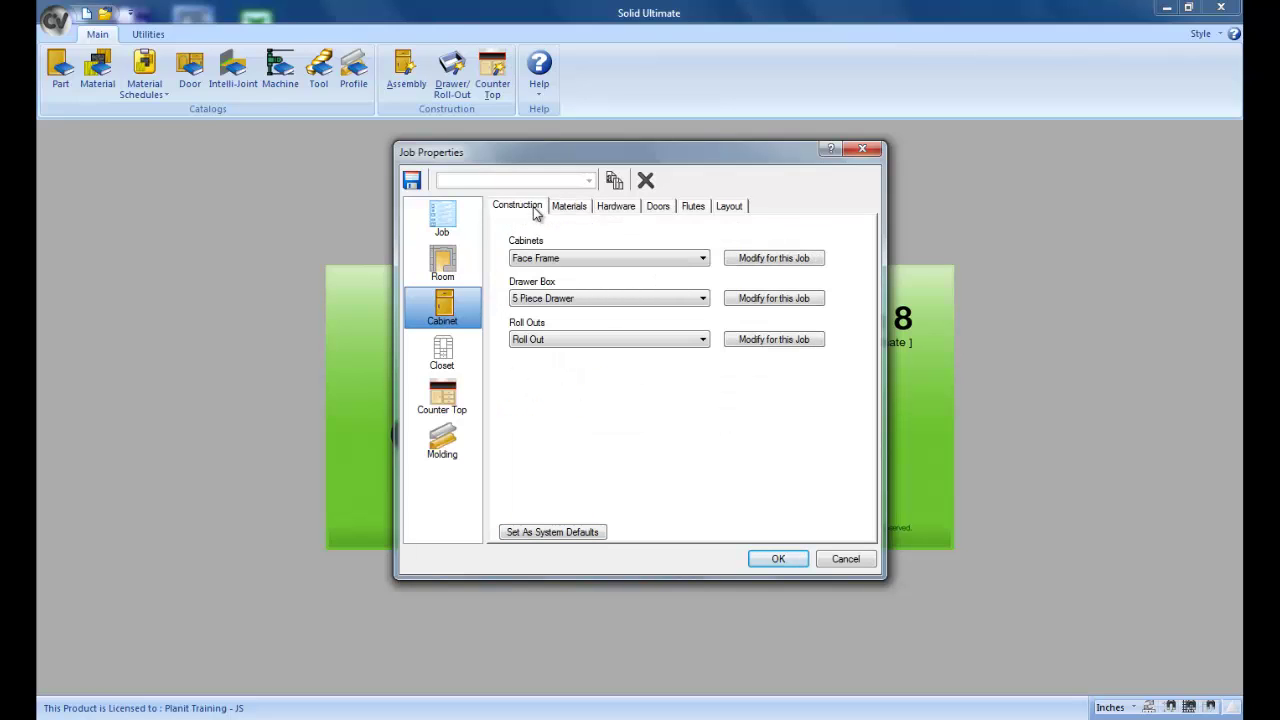